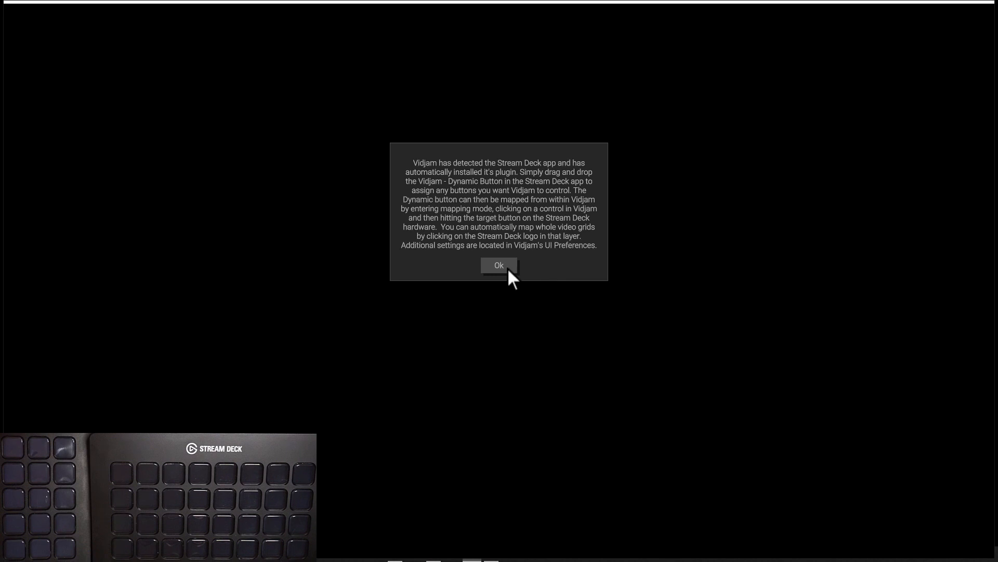
Acknowledge the Stream Deck plugin notice and choose Stream Deck XL as the selected Stream Deck in the UI preferences
{"action": "left_click", "coordinate": [508, 268]}
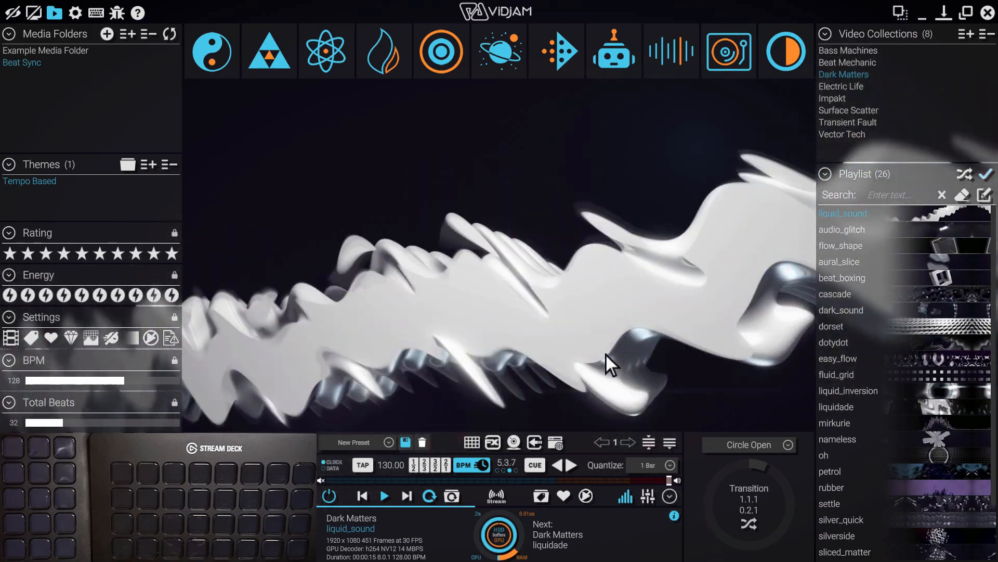
{"action": "left_click", "coordinate": [73, 13]}
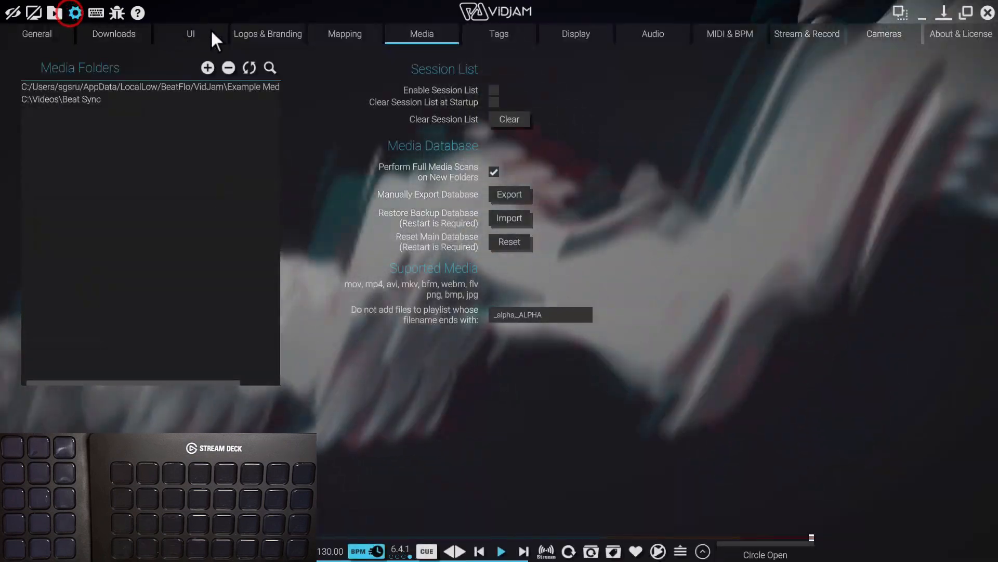
{"action": "left_click", "coordinate": [190, 33]}
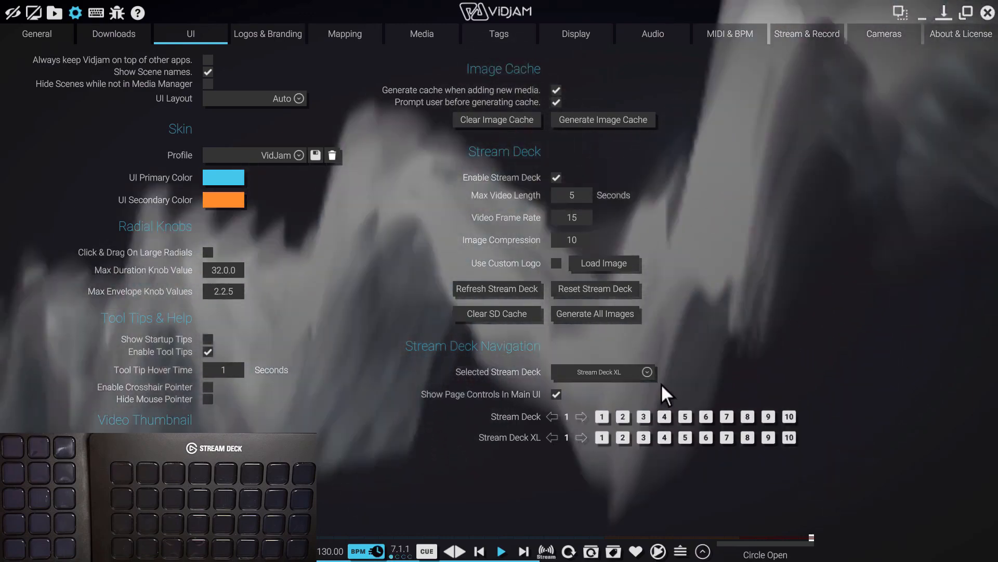
{"action": "left_click", "coordinate": [645, 372]}
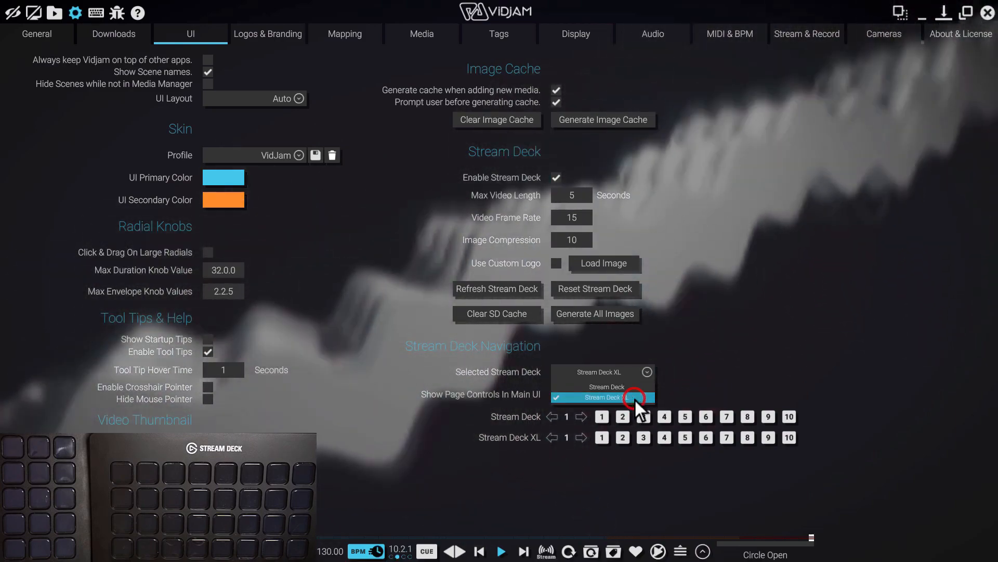
{"action": "left_click", "coordinate": [634, 397]}
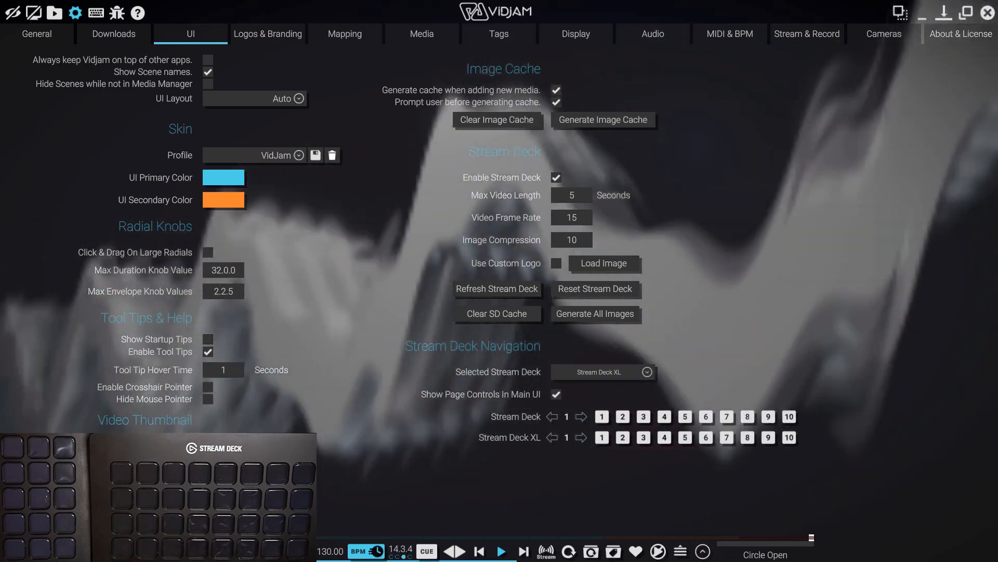
Switch to the Stream Deck app and assign the Vidjam - Dynamic Button to all six keys of the last two columns
{"action": "key", "text": "alt+Tab"}
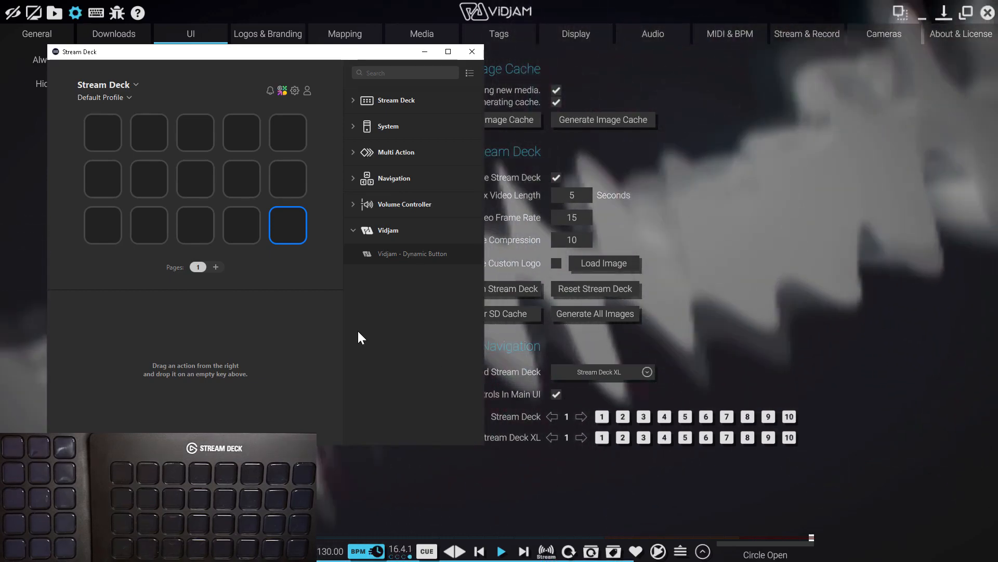
{"action": "left_click_drag", "start_coordinate": [404, 255], "coordinate": [283, 129]}
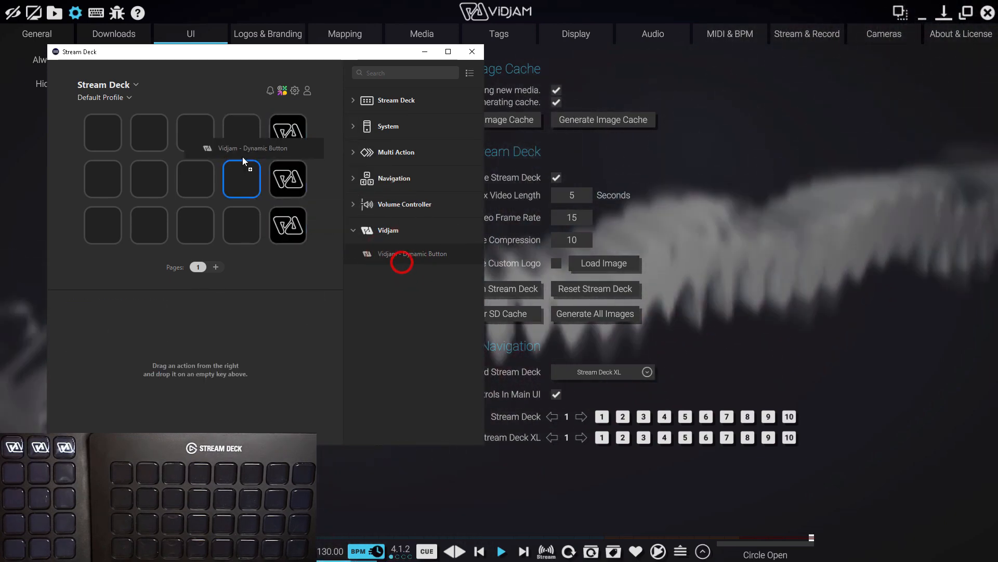
{"action": "mouse_move", "coordinate": [390, 249]}
{"action": "left_mouse_down"}
{"action": "mouse_move", "coordinate": [271, 179]}
{"action": "mouse_move", "coordinate": [244, 180]}
{"action": "mouse_move", "coordinate": [394, 258]}
{"action": "left_mouse_up"}
{"action": "left_click_drag", "start_coordinate": [241, 221], "coordinate": [242, 223]}
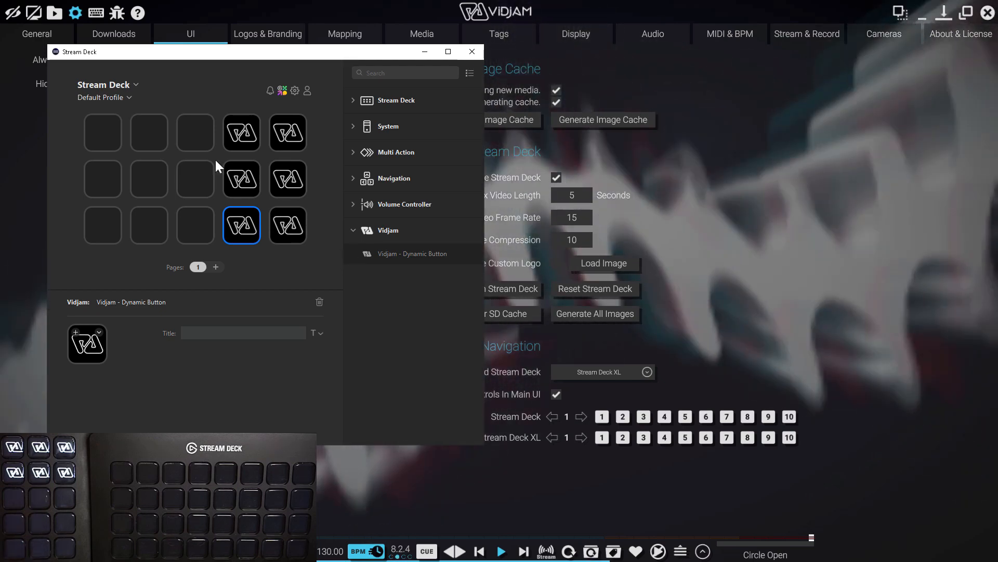
Switch the configured device to Stream Deck XL and activate its Default Profile
{"action": "left_click", "coordinate": [124, 86]}
{"action": "left_click", "coordinate": [132, 120]}
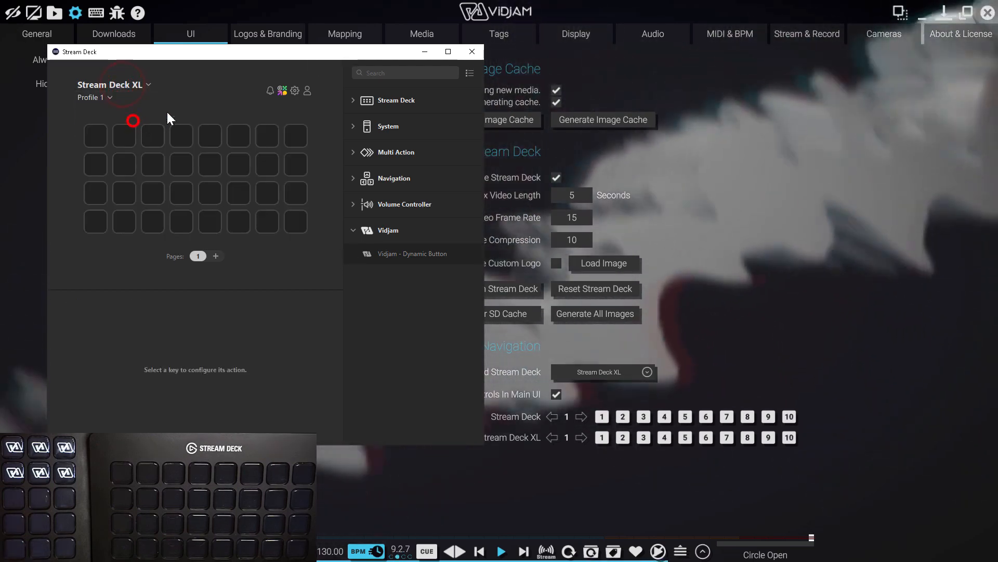
{"action": "left_click", "coordinate": [108, 97]}
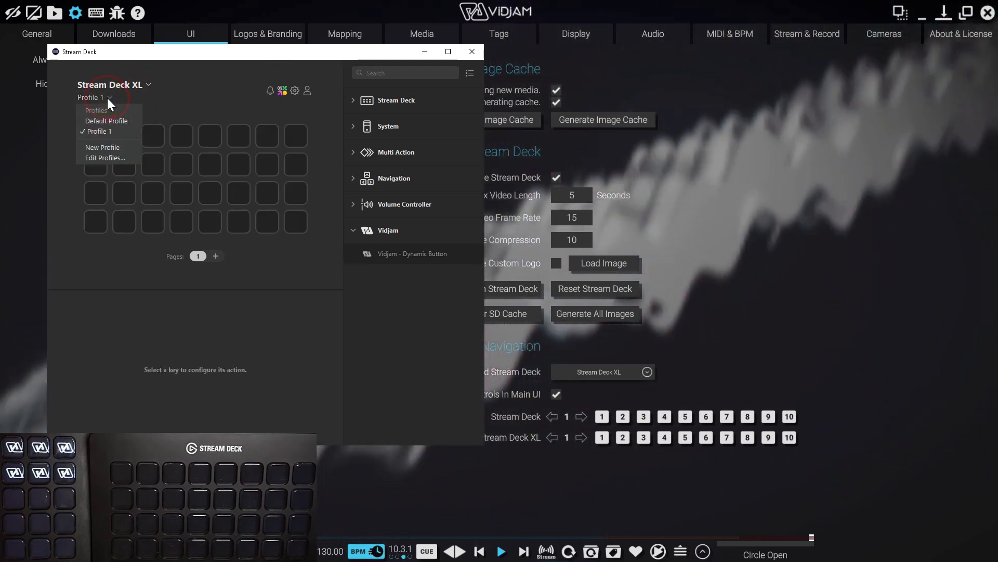
{"action": "left_click", "coordinate": [124, 122]}
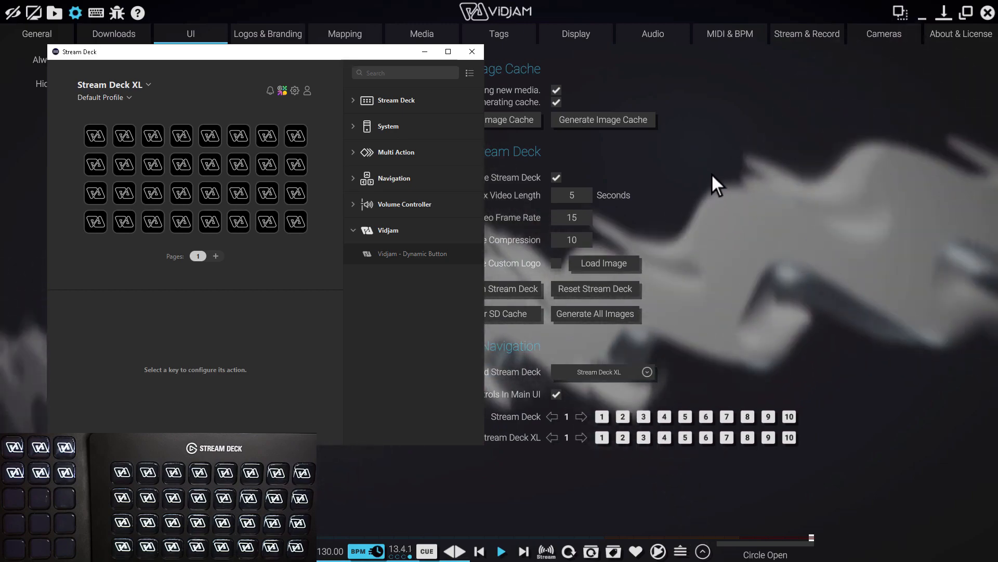
Return to Vidjam, enter mapping mode, and map the play, next and previous controls to Stream Deck XL keys
{"action": "left_click", "coordinate": [710, 173]}
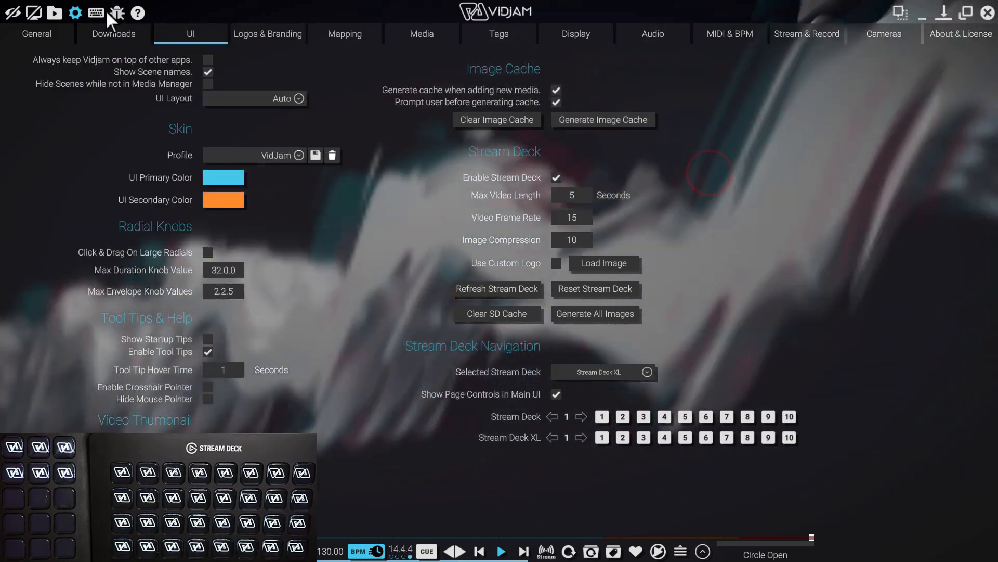
{"action": "left_click", "coordinate": [75, 13]}
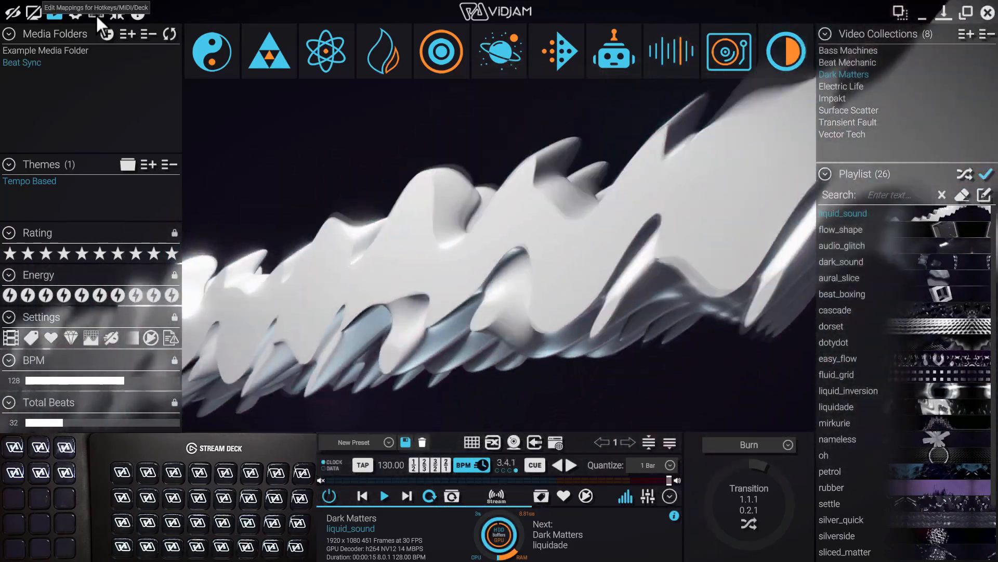
{"action": "left_click", "coordinate": [96, 14]}
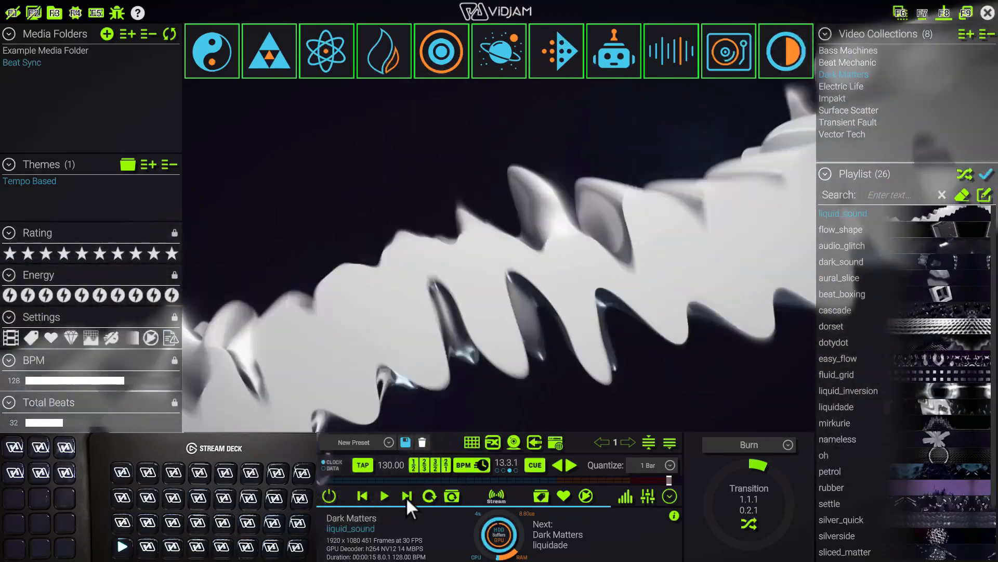
{"action": "left_click", "coordinate": [362, 497]}
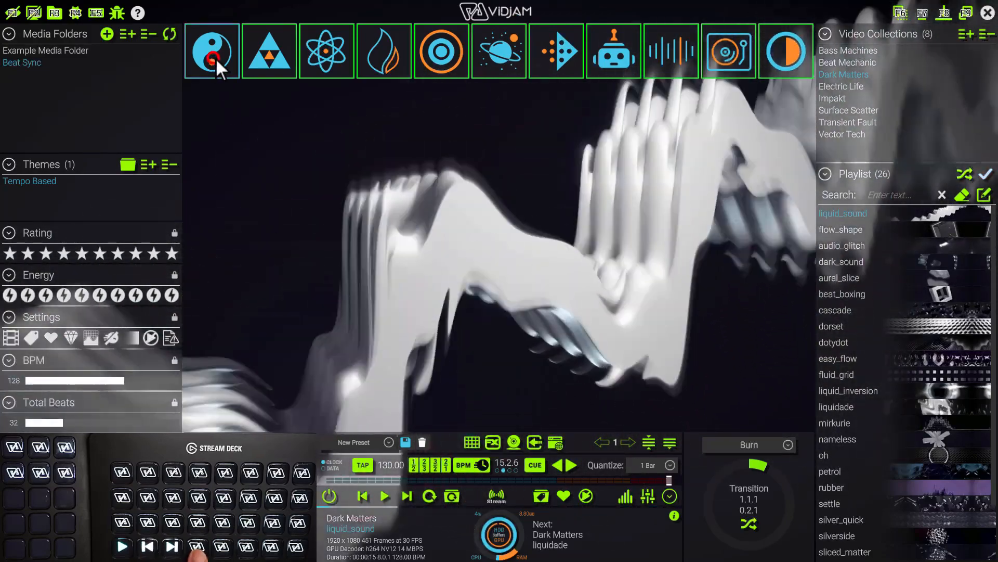
Map the yin-yang, triangle, atom, flame and target icons to Stream Deck XL keys, and leave mapping mode
{"action": "left_click", "coordinate": [278, 58]}
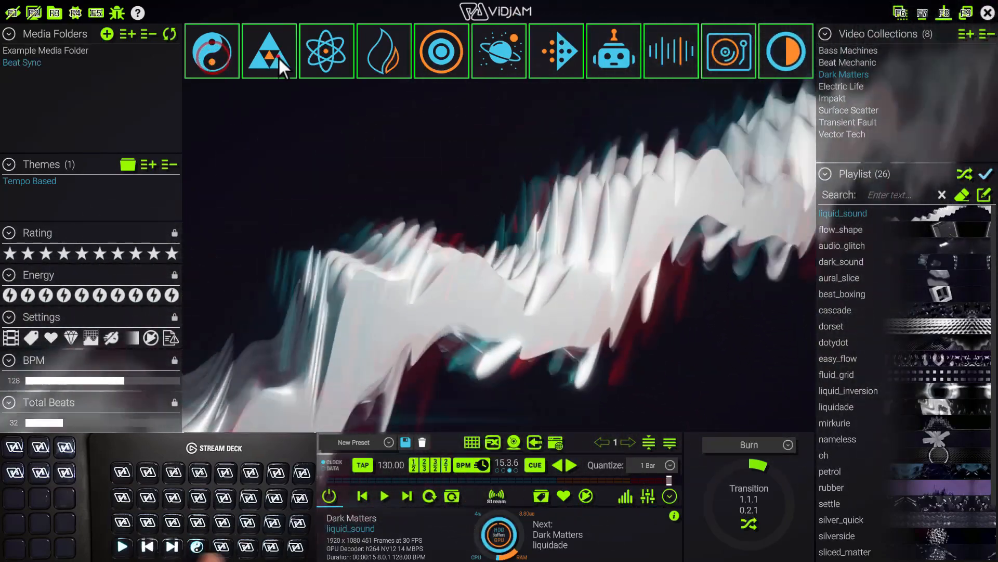
{"action": "left_click", "coordinate": [332, 61]}
{"action": "left_click", "coordinate": [374, 60]}
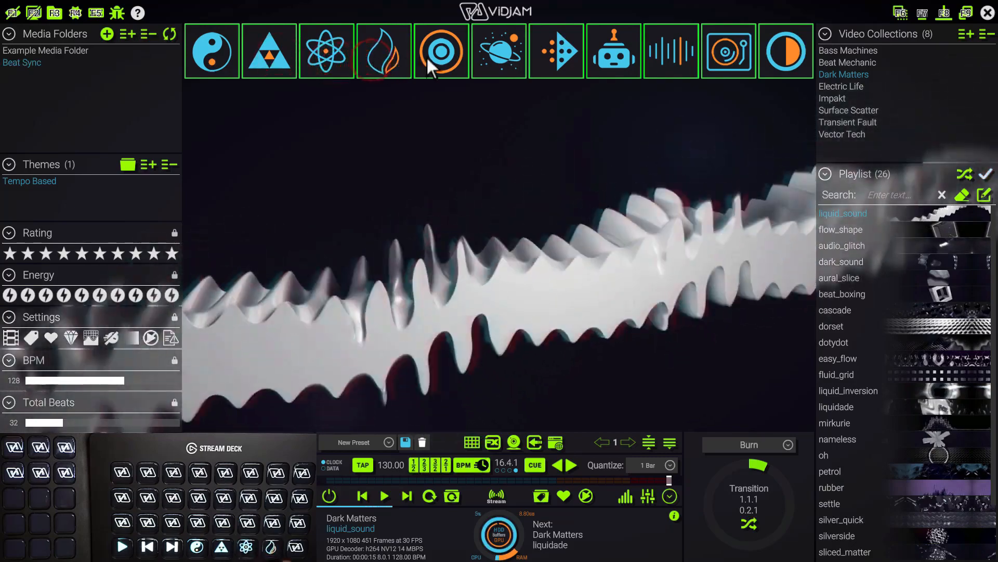
{"action": "left_click", "coordinate": [438, 55]}
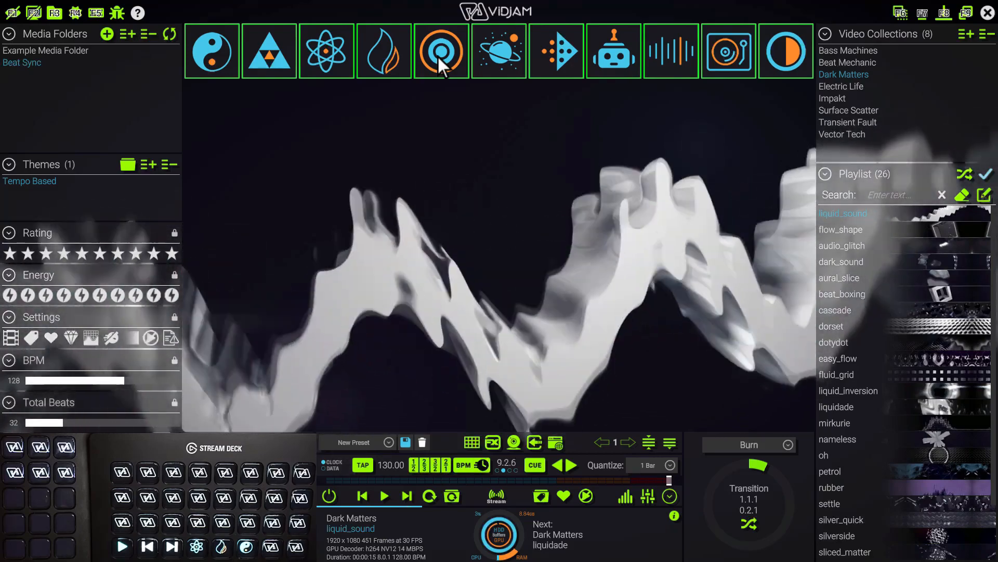
{"action": "left_click", "coordinate": [99, 13]}
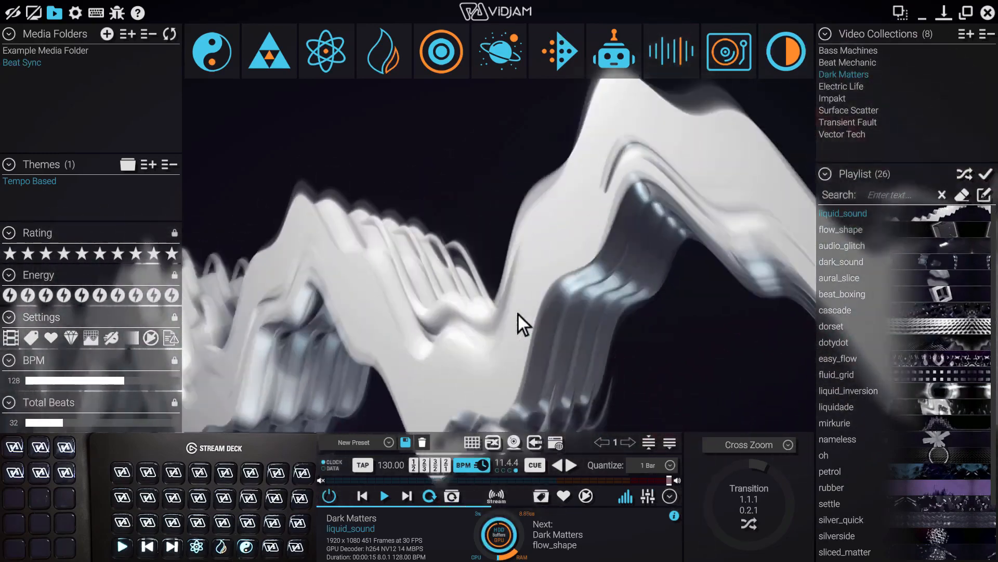
Add a video grid loaded with the Dark Matters playlist, and move audio_glitch to the first slot and dark_sound to the third
{"action": "left_click", "coordinate": [471, 443]}
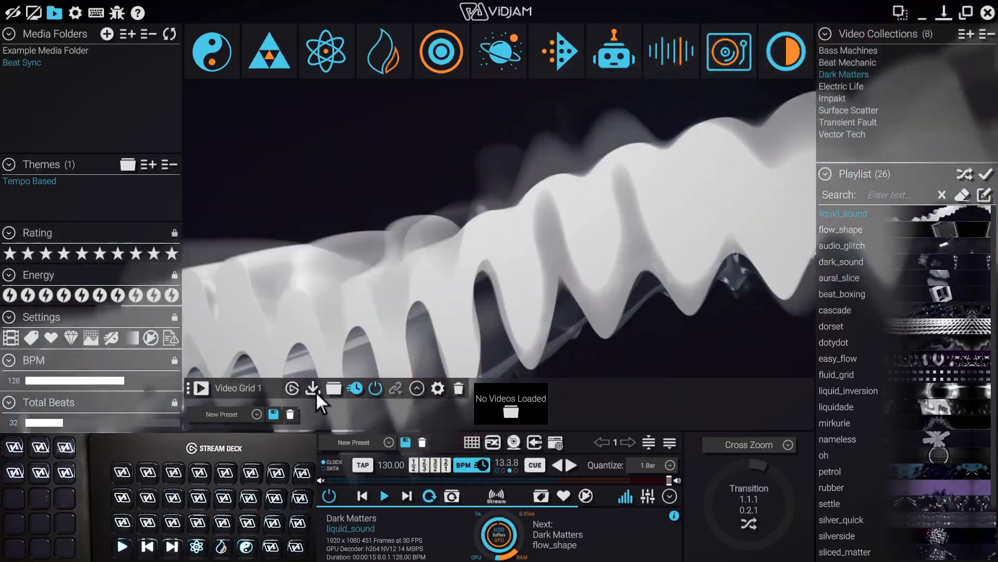
{"action": "left_click", "coordinate": [315, 391]}
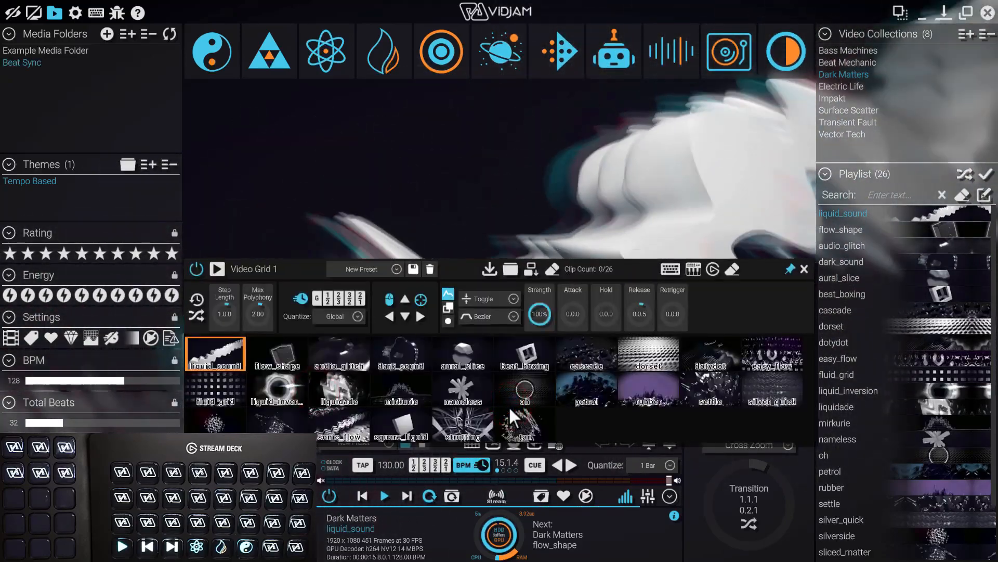
{"action": "left_click_drag", "start_coordinate": [344, 355], "coordinate": [207, 351]}
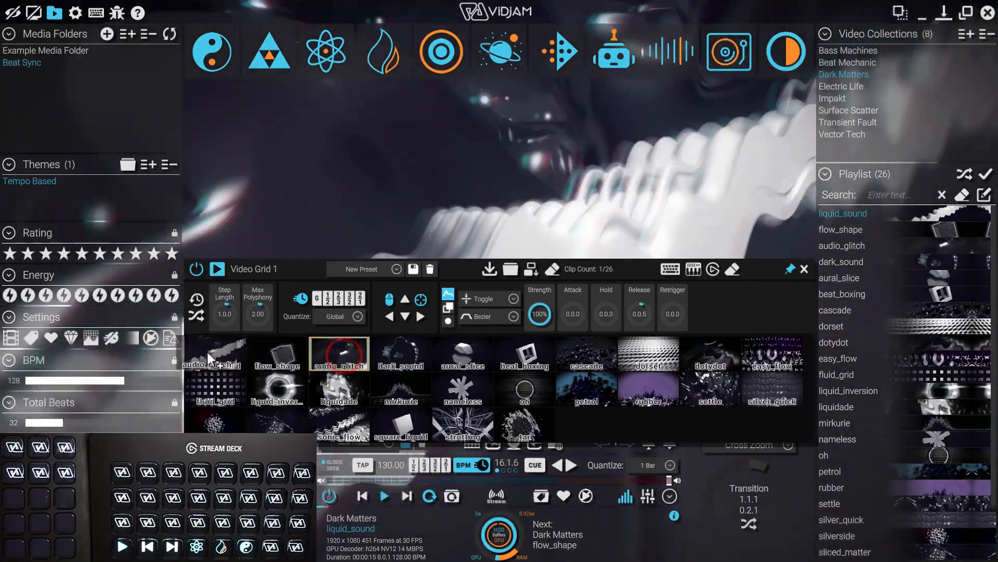
{"action": "left_click_drag", "start_coordinate": [421, 355], "coordinate": [289, 353]}
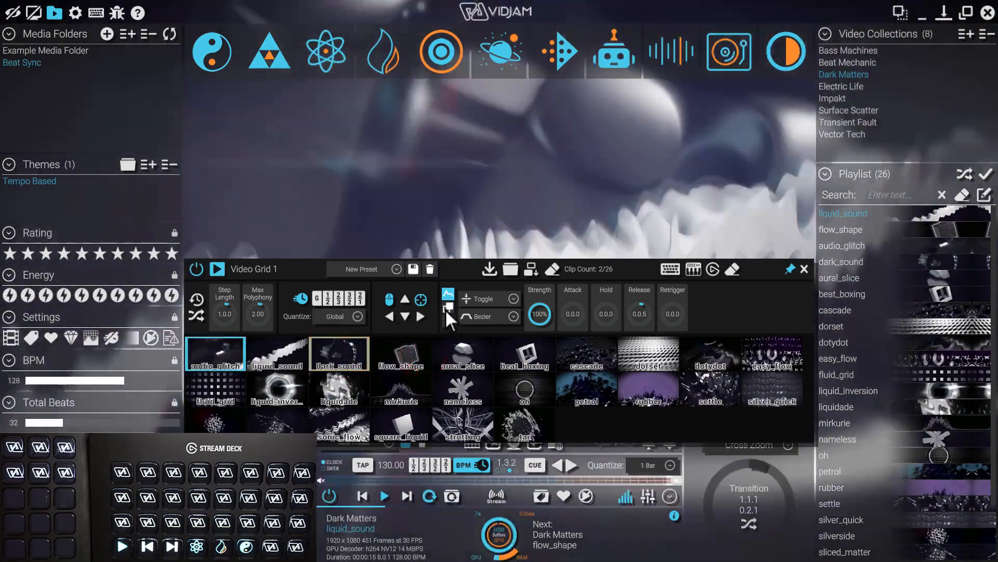
Set Video Grid 1's blend mode to Alpha and its Max Polyphony to 1.00
{"action": "left_click", "coordinate": [447, 308]}
{"action": "left_click", "coordinate": [495, 315]}
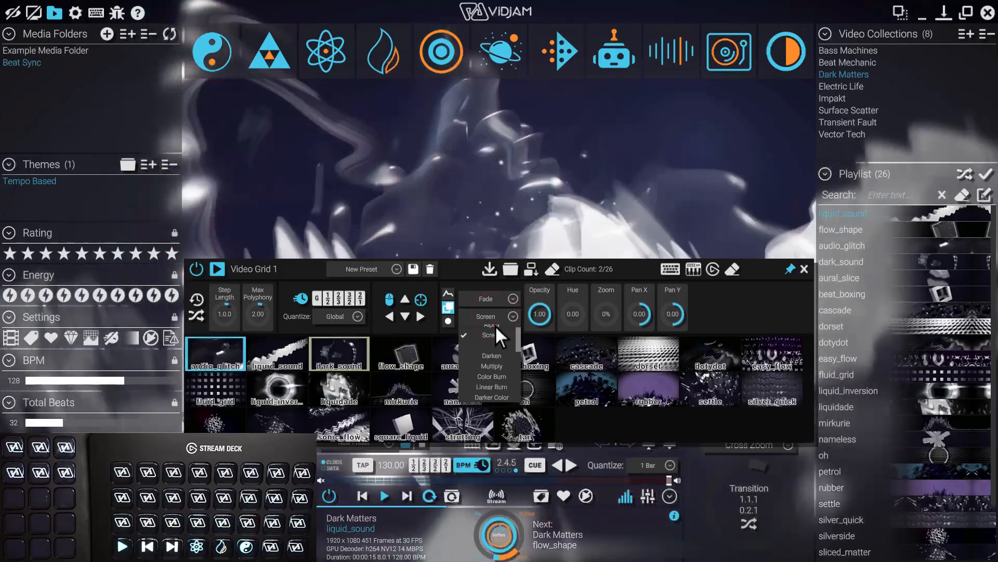
{"action": "left_click", "coordinate": [494, 325]}
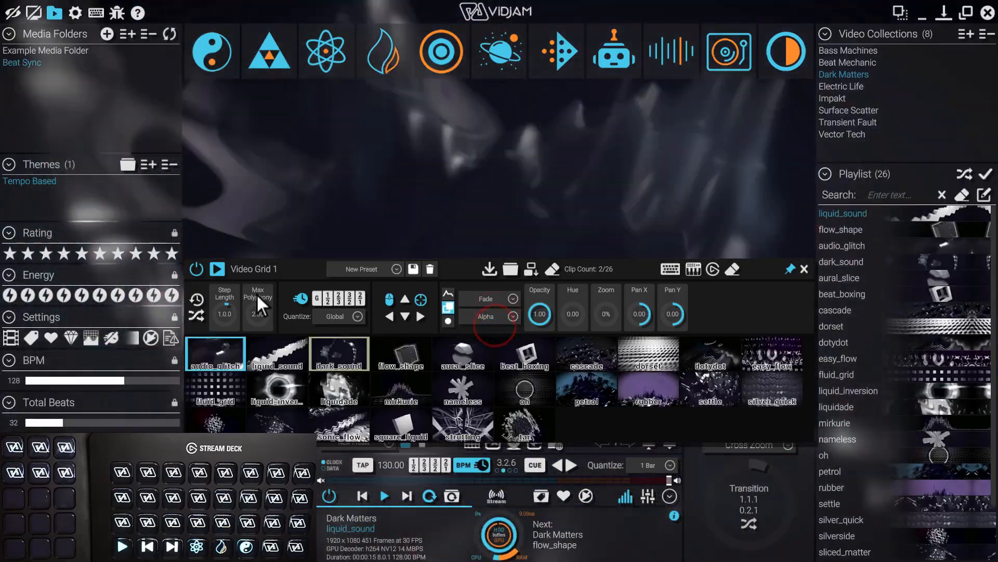
{"action": "left_click_drag", "start_coordinate": [257, 293], "coordinate": [258, 301]}
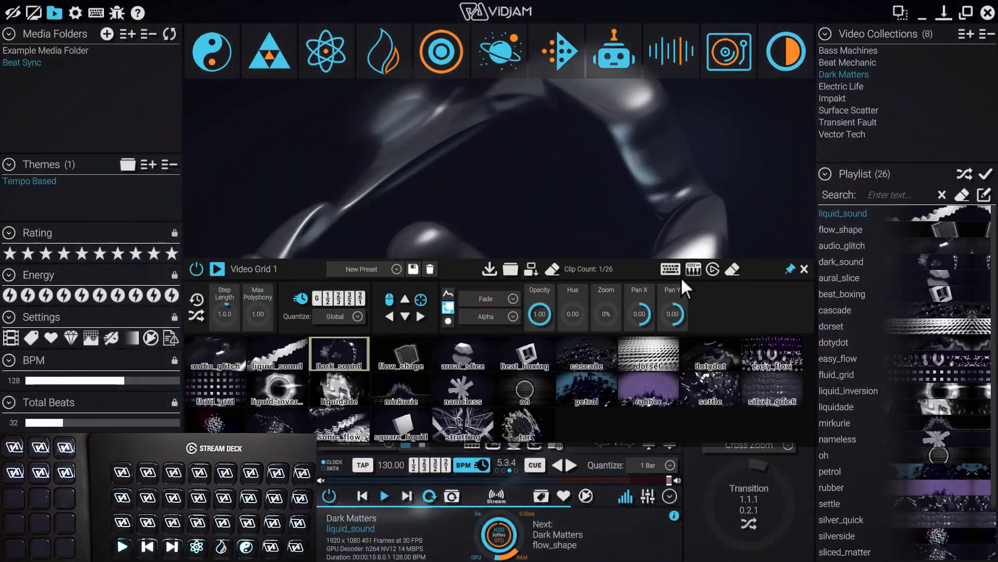
Automatically map Video Grid 1's clips to the Stream Deck XL and collapse the expanded grid view
{"action": "left_click", "coordinate": [713, 270]}
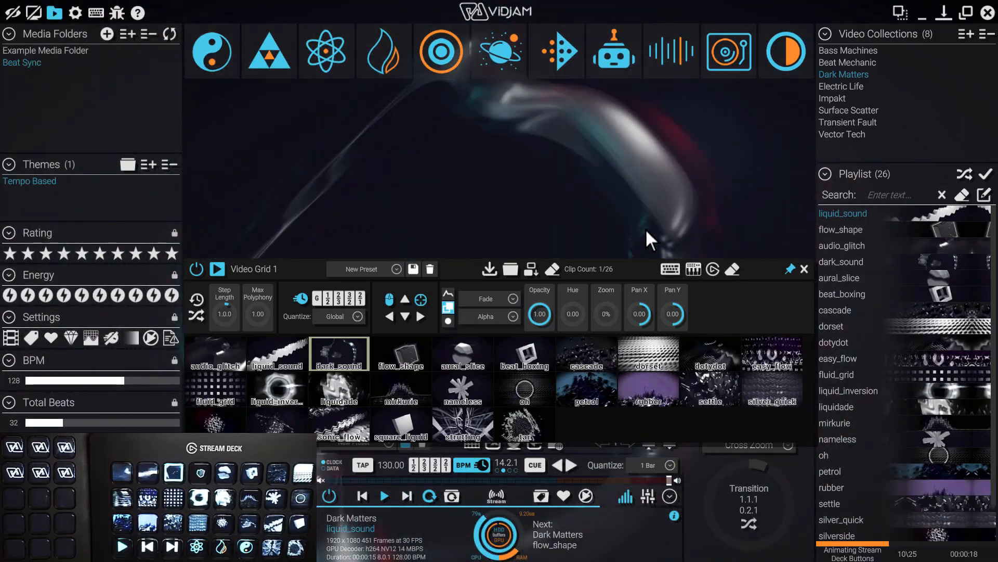
{"action": "left_click", "coordinate": [791, 268]}
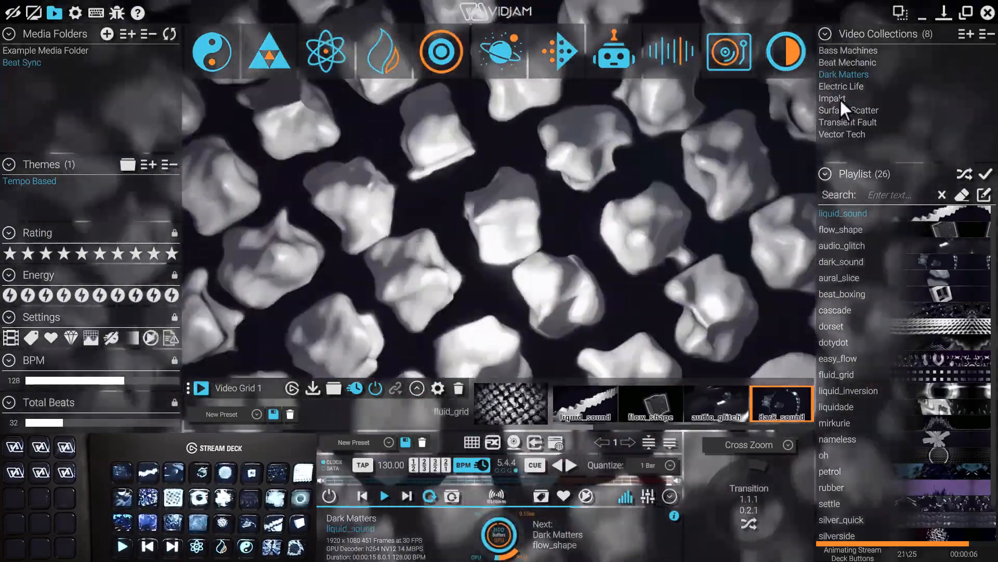
Load the Impakt collection into Video Grid 1 and map its clips to the Stream Deck XL
{"action": "left_click", "coordinate": [841, 99]}
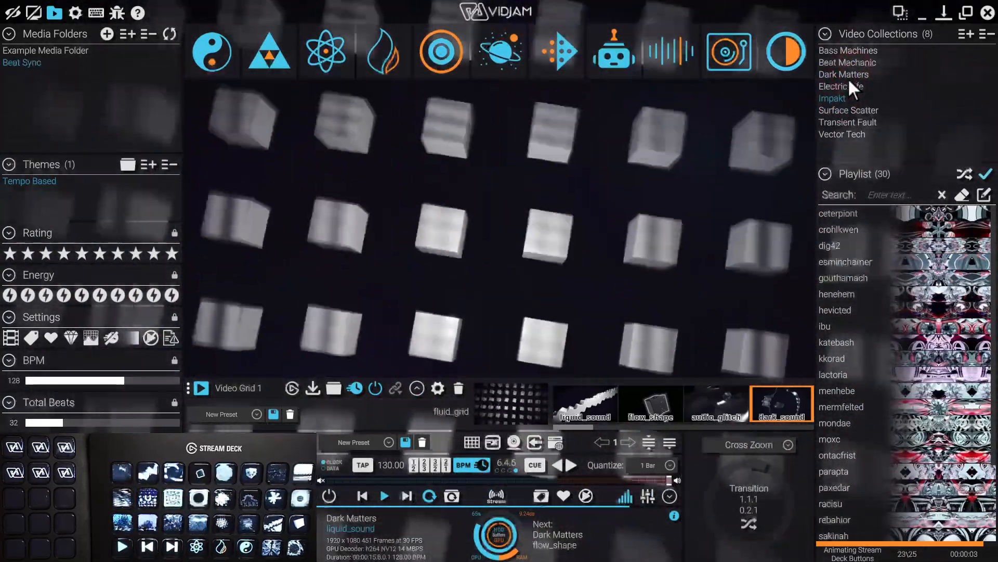
{"action": "left_click", "coordinate": [312, 389]}
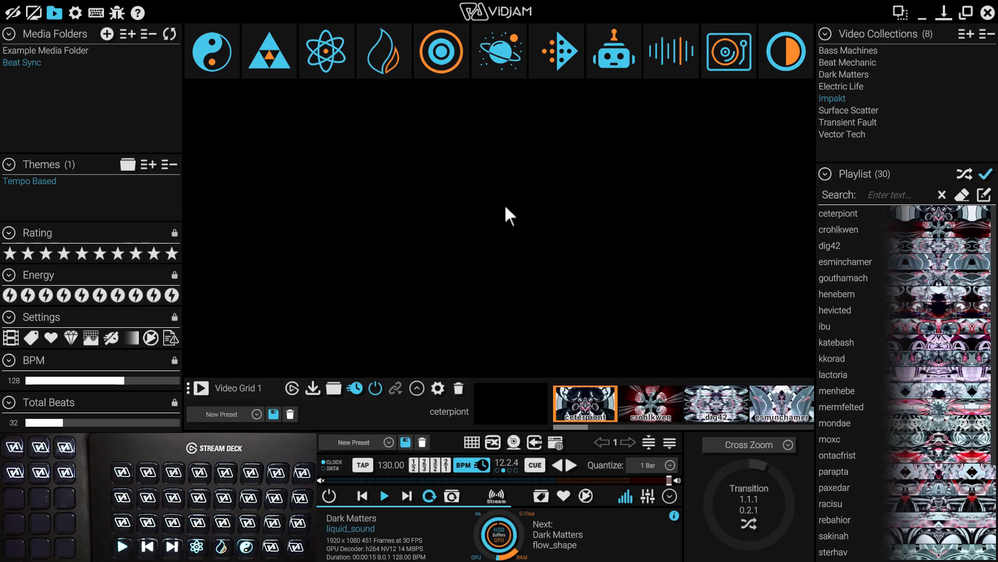
{"action": "left_click", "coordinate": [293, 388]}
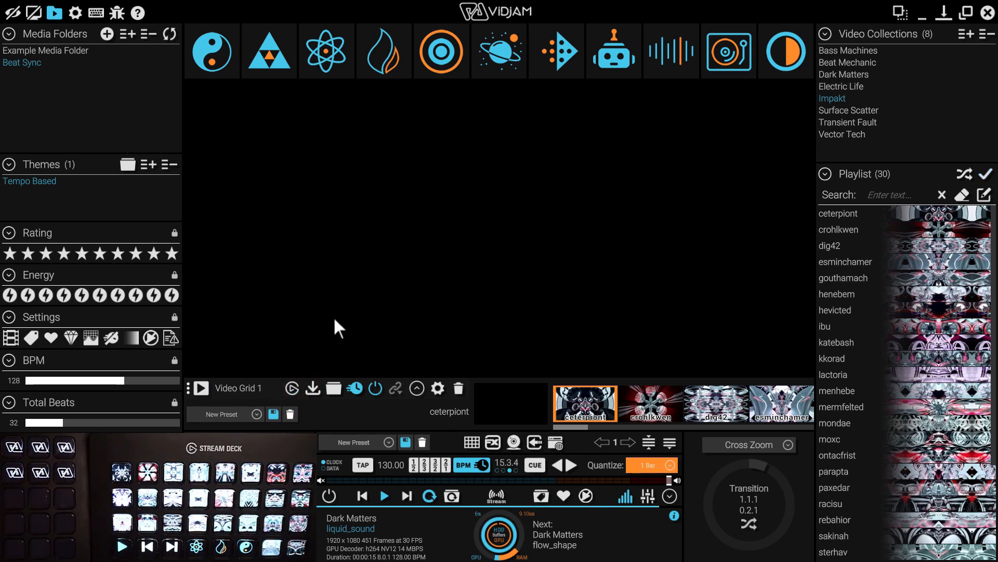
Add a second video grid, load the Electric Life collection into it, and map its clips to the Stream Deck XL
{"action": "left_click", "coordinate": [472, 442]}
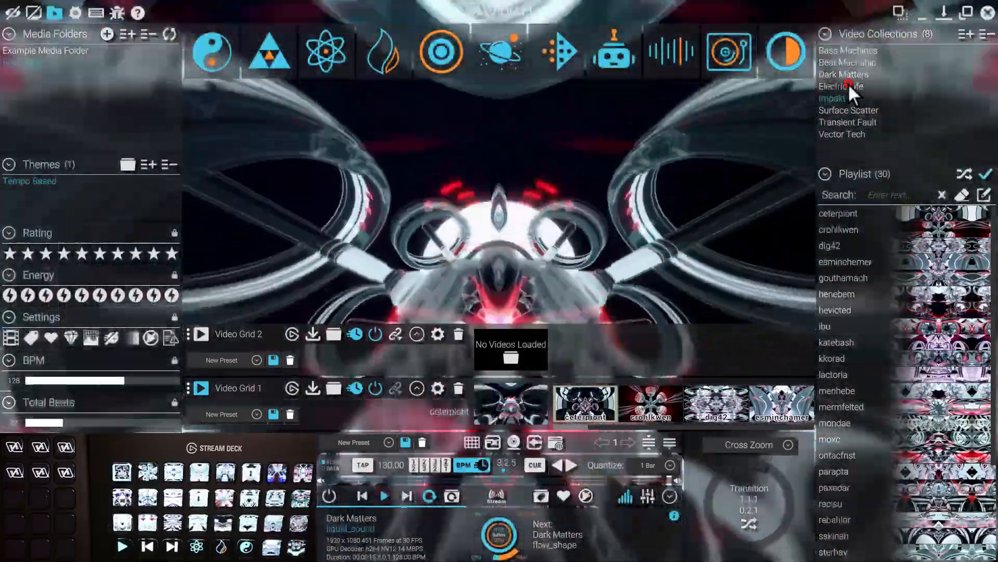
{"action": "left_click", "coordinate": [848, 85]}
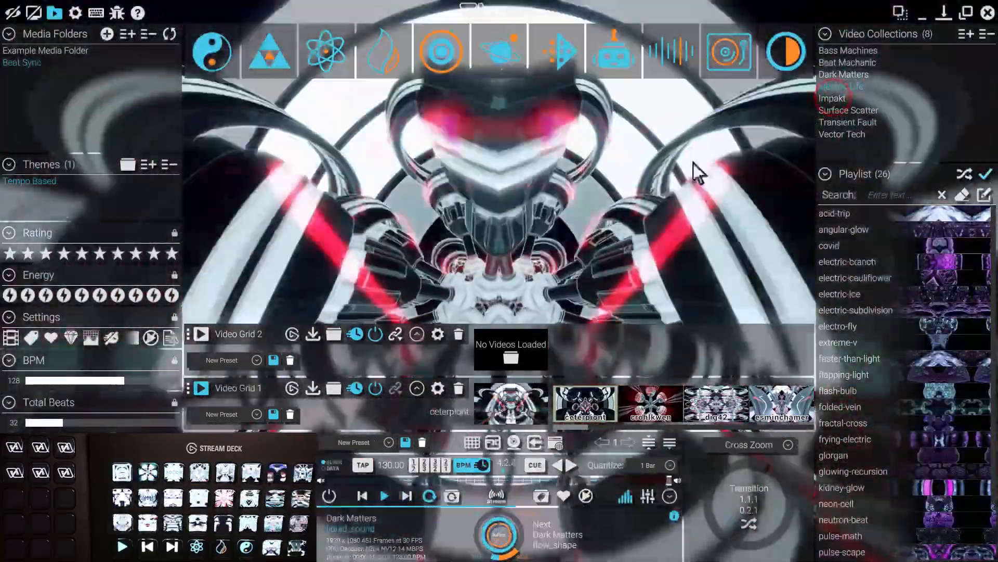
{"action": "left_click", "coordinate": [312, 334]}
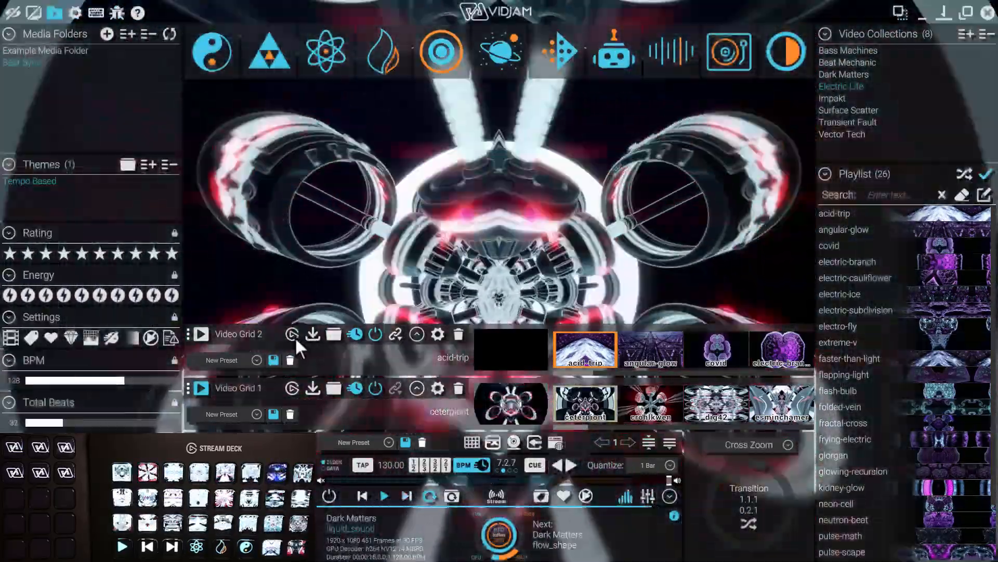
{"action": "left_click", "coordinate": [293, 335]}
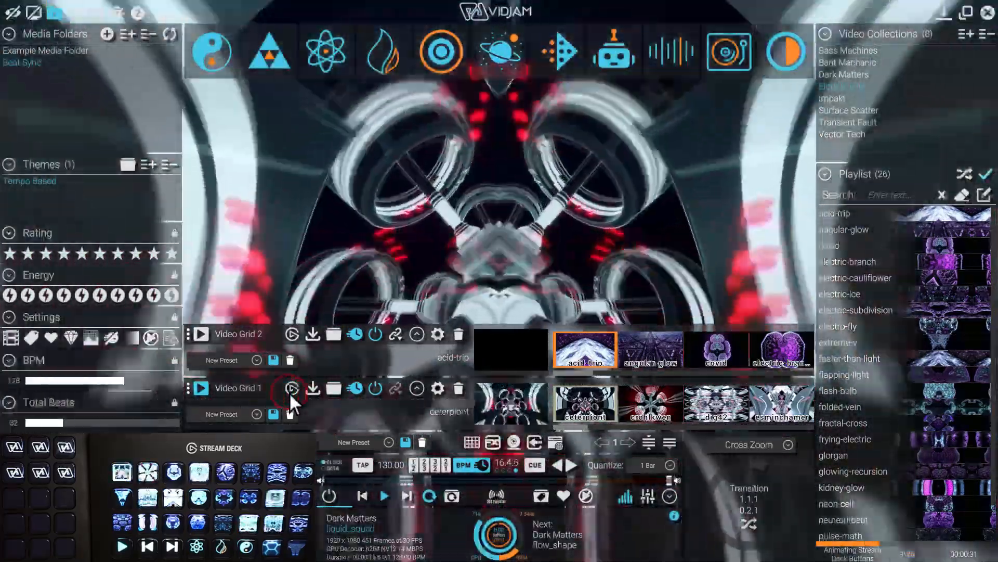
Map Video Grid 1's clips to page 1 of the Stream Deck XL and check switching between pages 1 and 2
{"action": "left_click", "coordinate": [291, 388]}
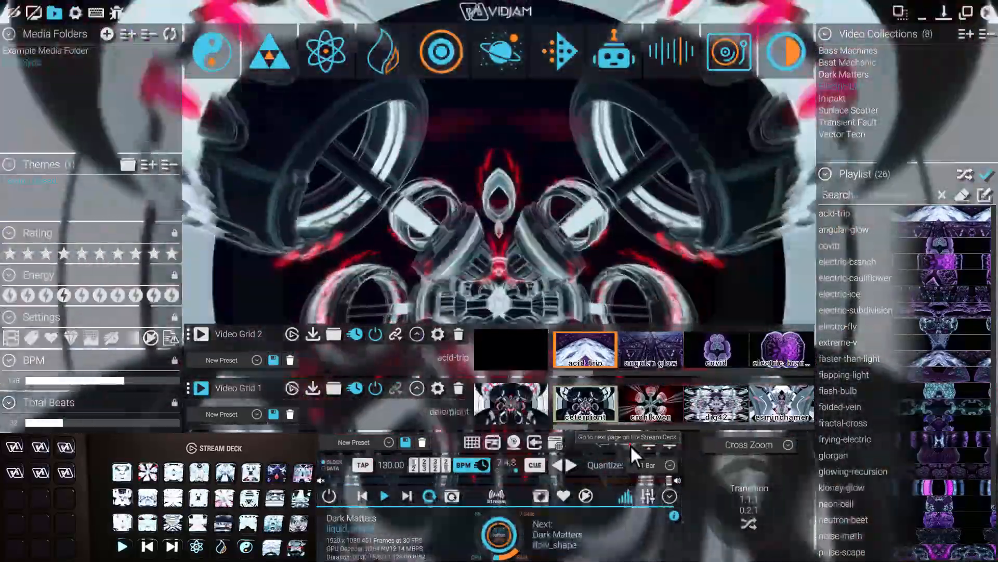
{"action": "left_click", "coordinate": [630, 444]}
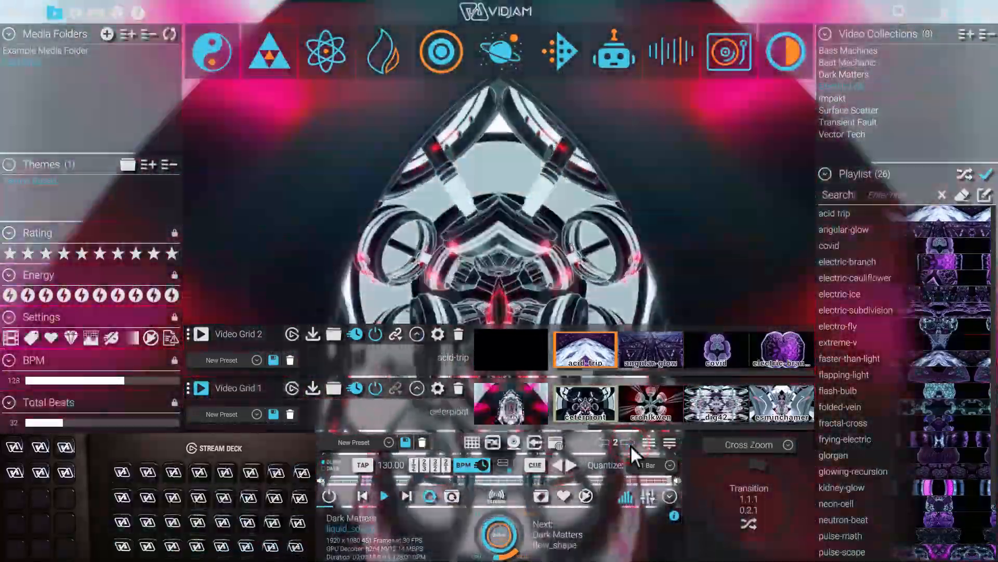
{"action": "left_click", "coordinate": [630, 445]}
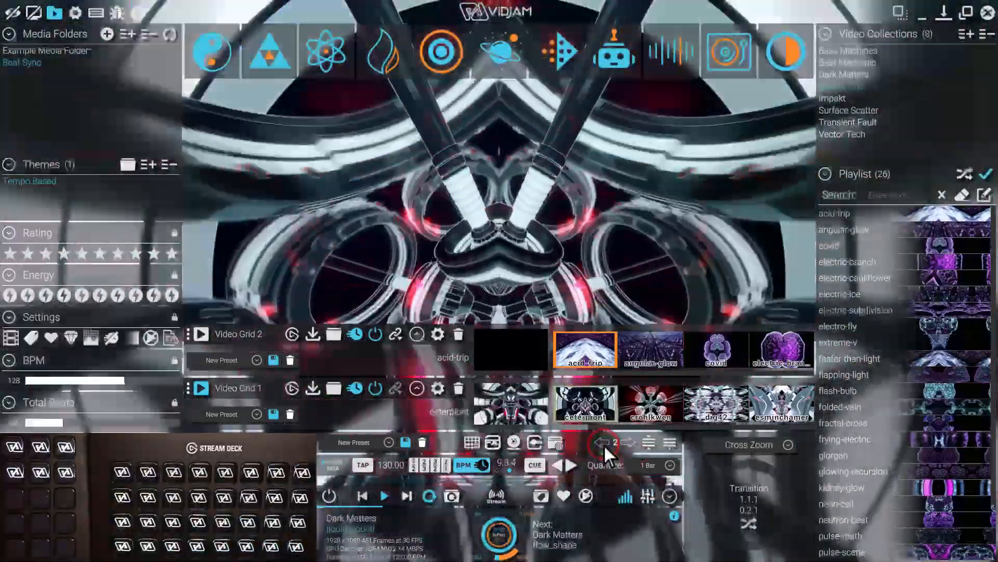
{"action": "left_click", "coordinate": [604, 443]}
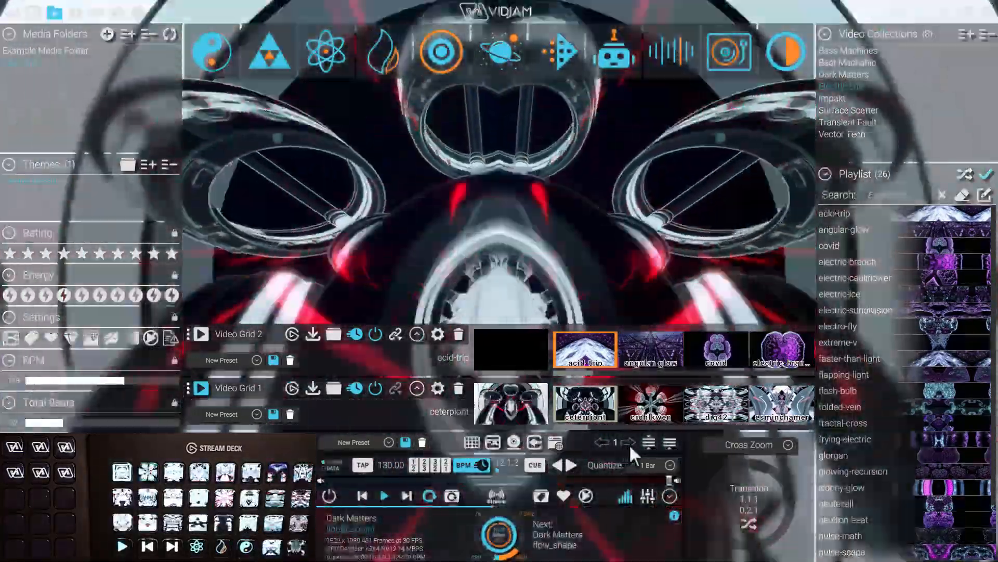
Map Video Grid 2's clips to page 2 of the Stream Deck XL and return the deck to page 1
{"action": "left_click", "coordinate": [630, 443]}
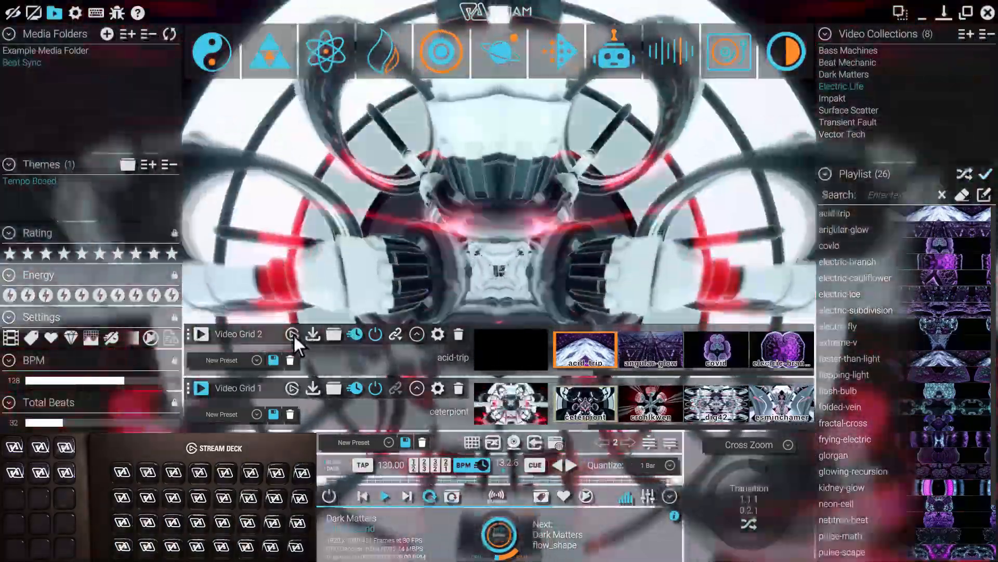
{"action": "left_click", "coordinate": [293, 334]}
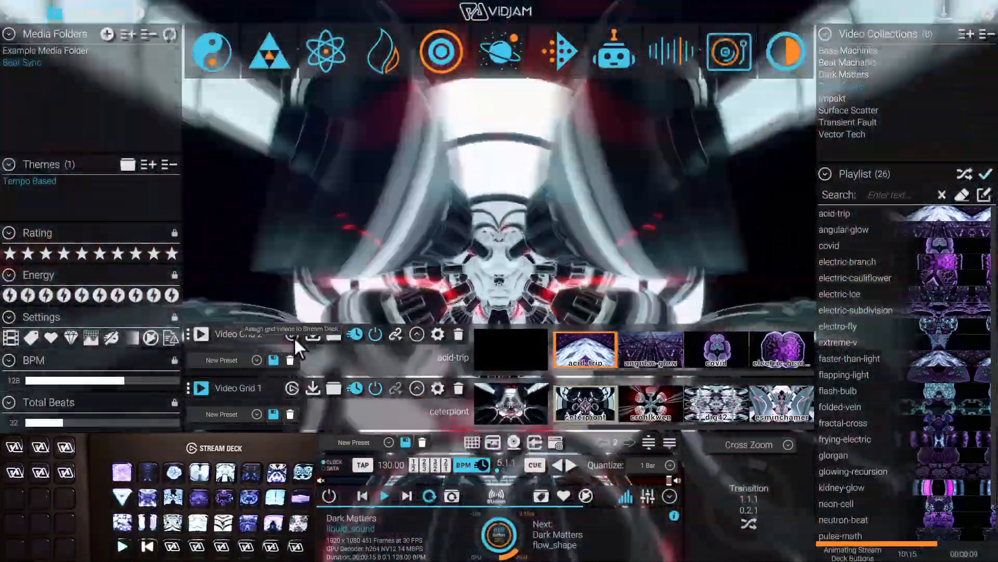
{"action": "left_click", "coordinate": [295, 336]}
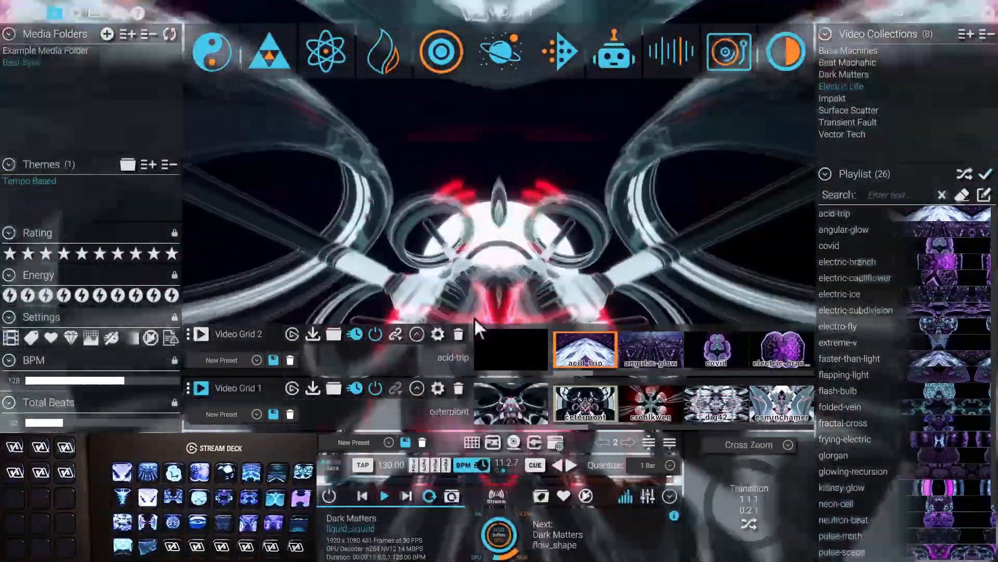
{"action": "left_click", "coordinate": [601, 443]}
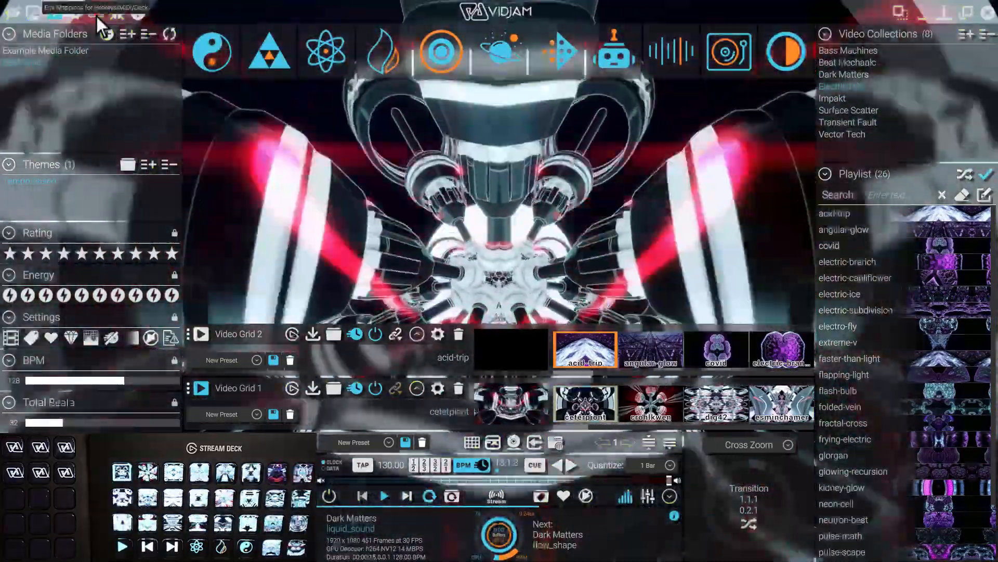
Map the next-page arrow on the Stream Deck XL's page 1, and the previous- and next-page arrows on page 2, to hardware keys
{"action": "left_click", "coordinate": [95, 14]}
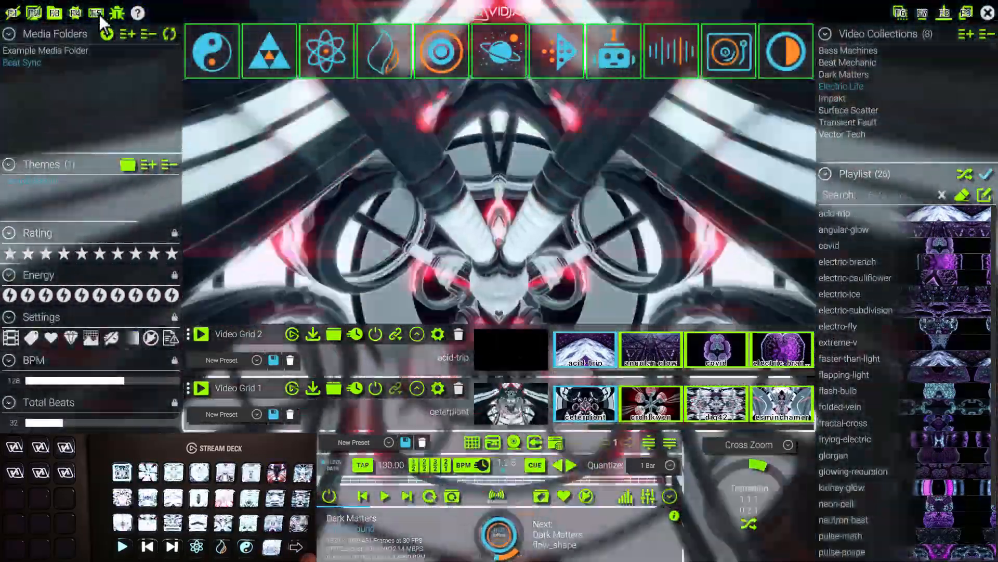
{"action": "left_click", "coordinate": [99, 14]}
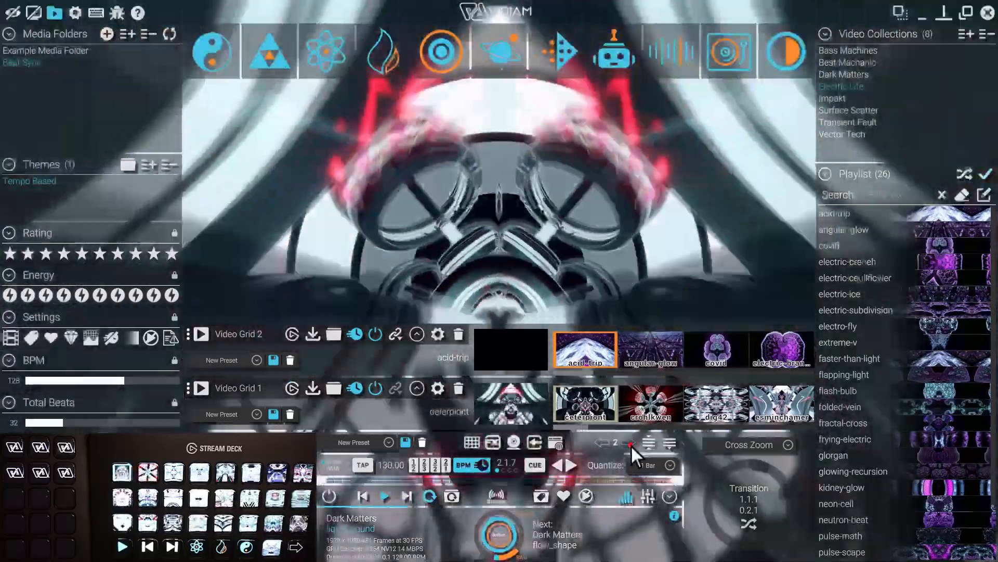
{"action": "left_click", "coordinate": [630, 444]}
{"action": "left_click", "coordinate": [99, 15]}
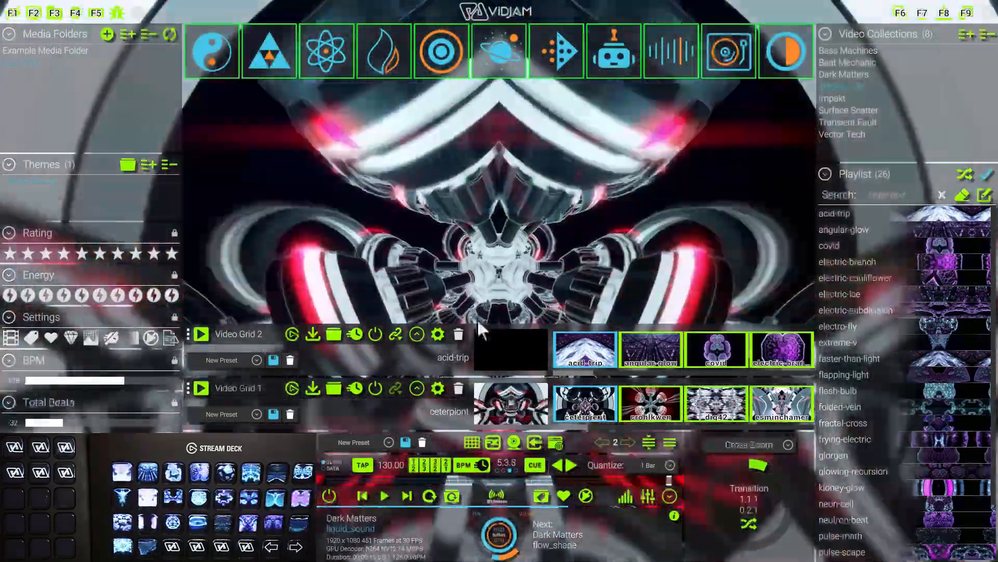
{"action": "left_click", "coordinate": [99, 12]}
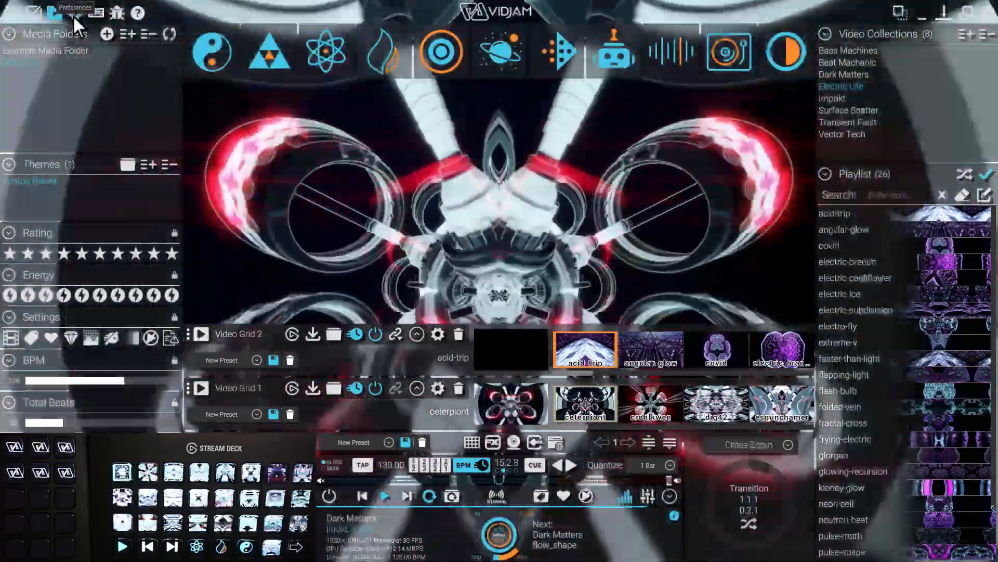
Open the UI settings and load page 1 on the Stream Deck XL in Stream Deck Navigation
{"action": "left_click", "coordinate": [73, 14]}
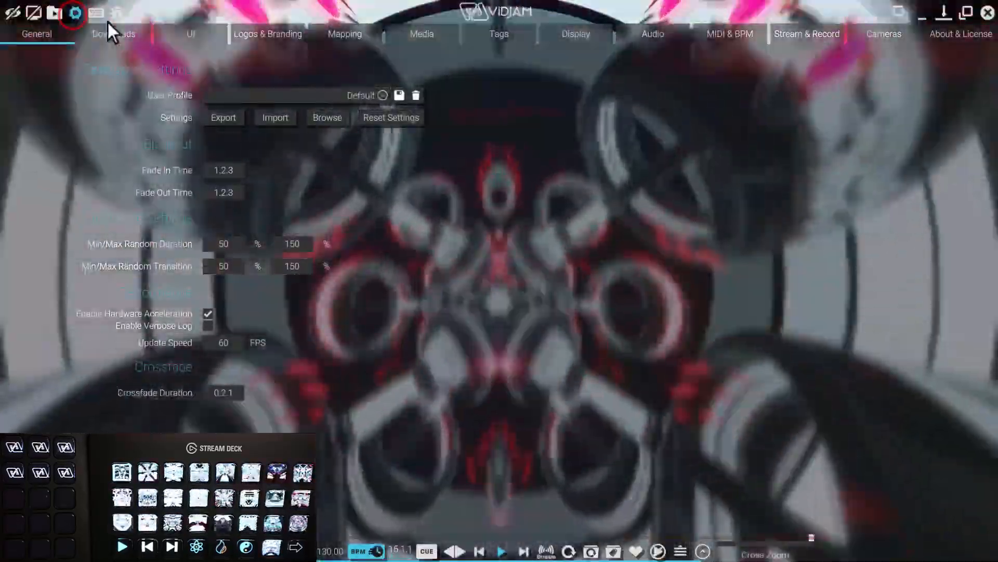
{"action": "left_click", "coordinate": [204, 36]}
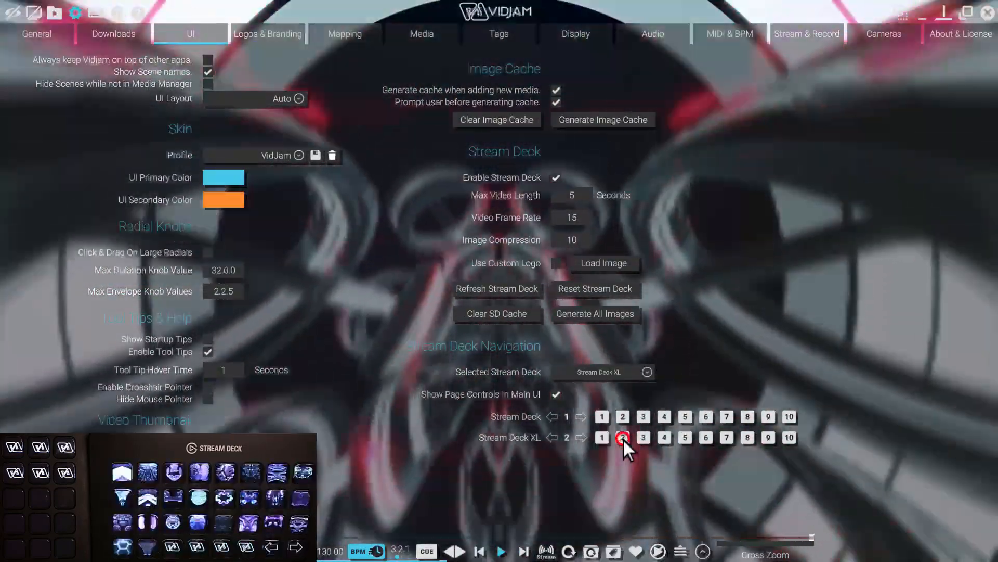
{"action": "left_click", "coordinate": [604, 438]}
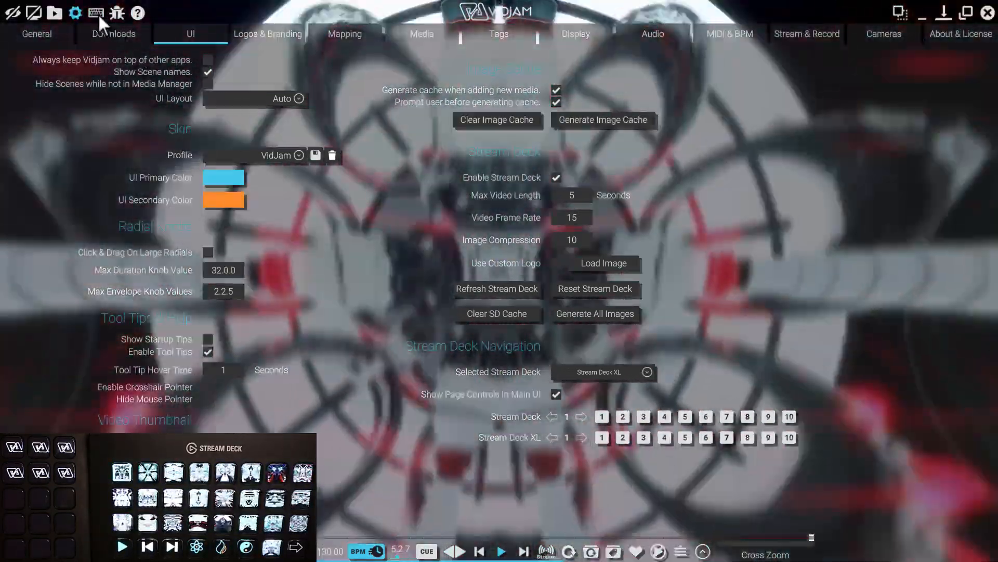
Map the Stream Deck XL's page 1, 2 and 3 controls to the smaller Stream Deck's first three keys and close the settings
{"action": "left_click", "coordinate": [96, 13]}
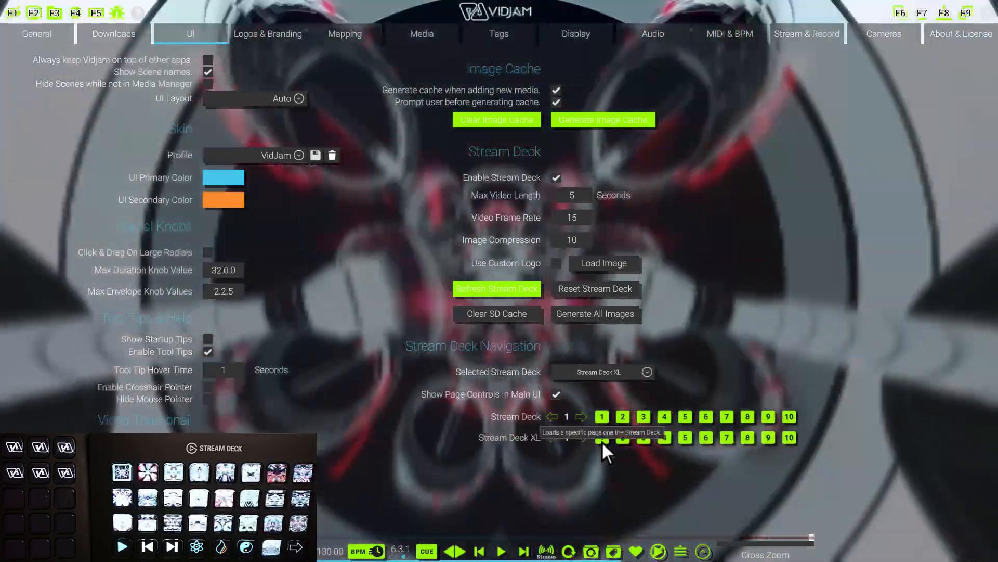
{"action": "left_click", "coordinate": [602, 440]}
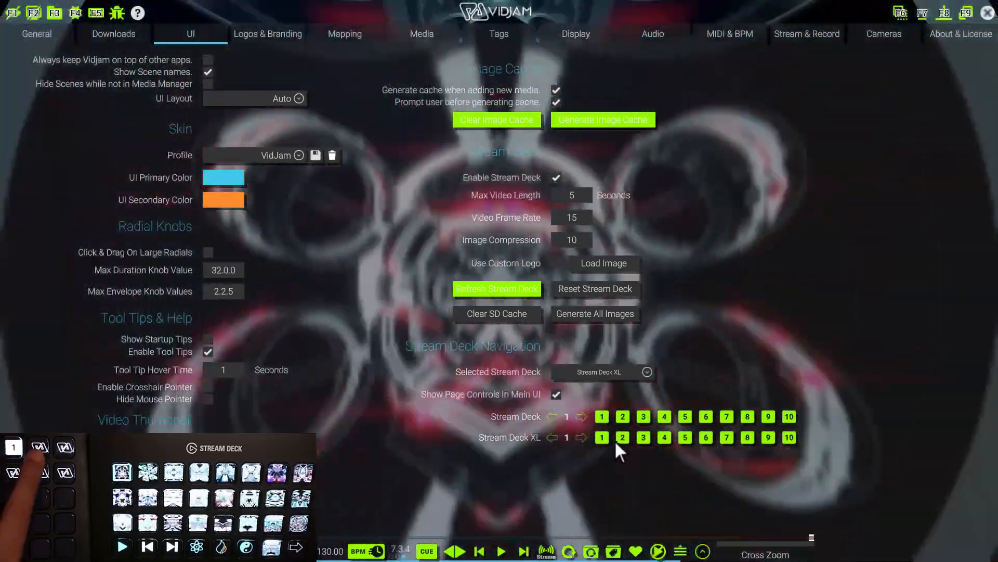
{"action": "left_click", "coordinate": [623, 439]}
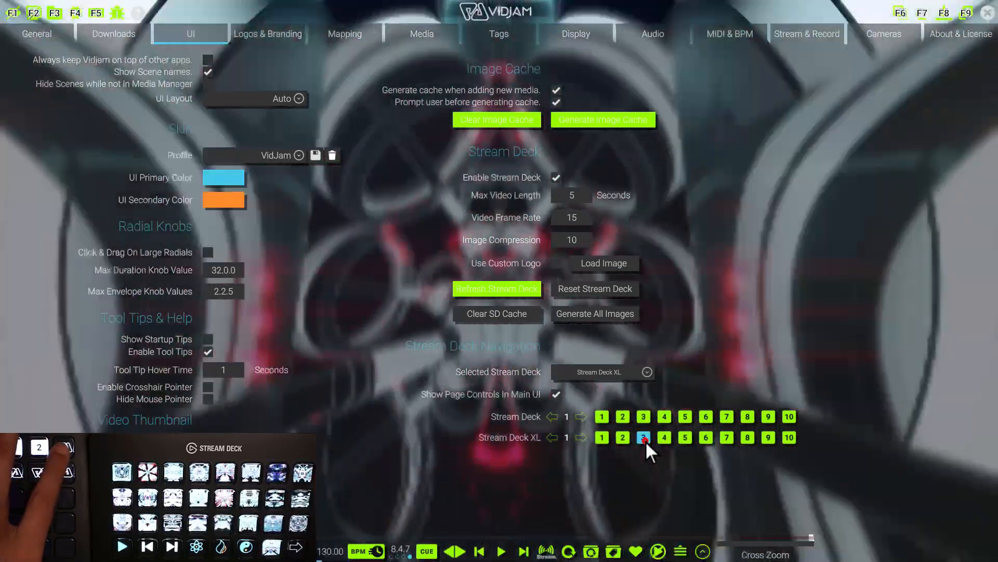
{"action": "left_click", "coordinate": [645, 440]}
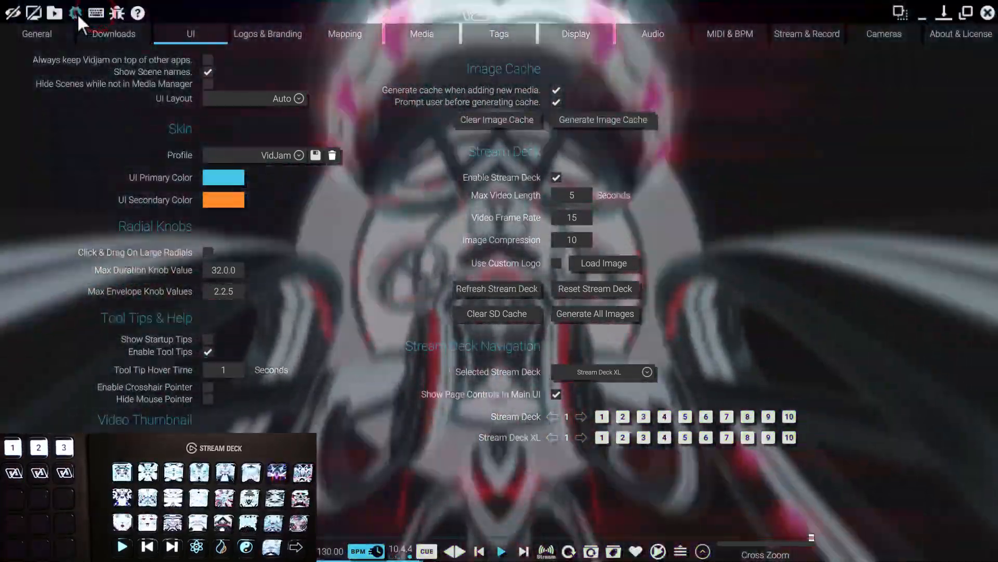
{"action": "left_click", "coordinate": [77, 13]}
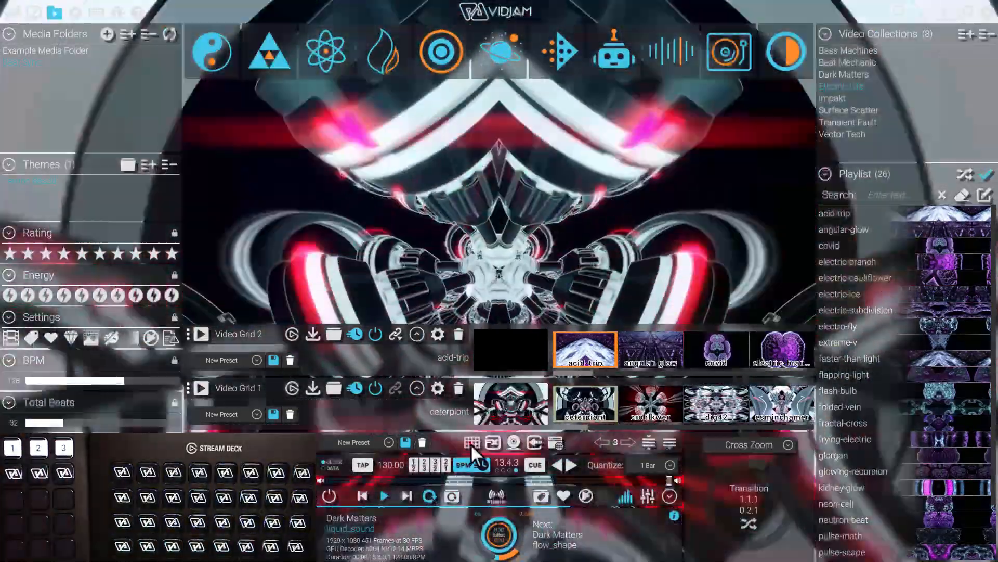
Add a third video grid and load only the Bass Machines collection into it
{"action": "left_click", "coordinate": [471, 442]}
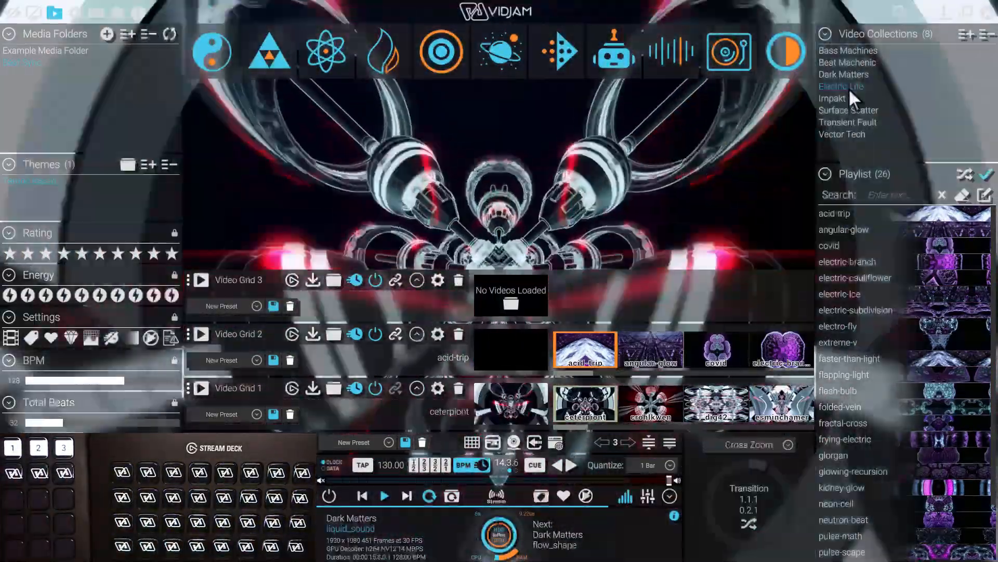
{"action": "left_click", "coordinate": [848, 88]}
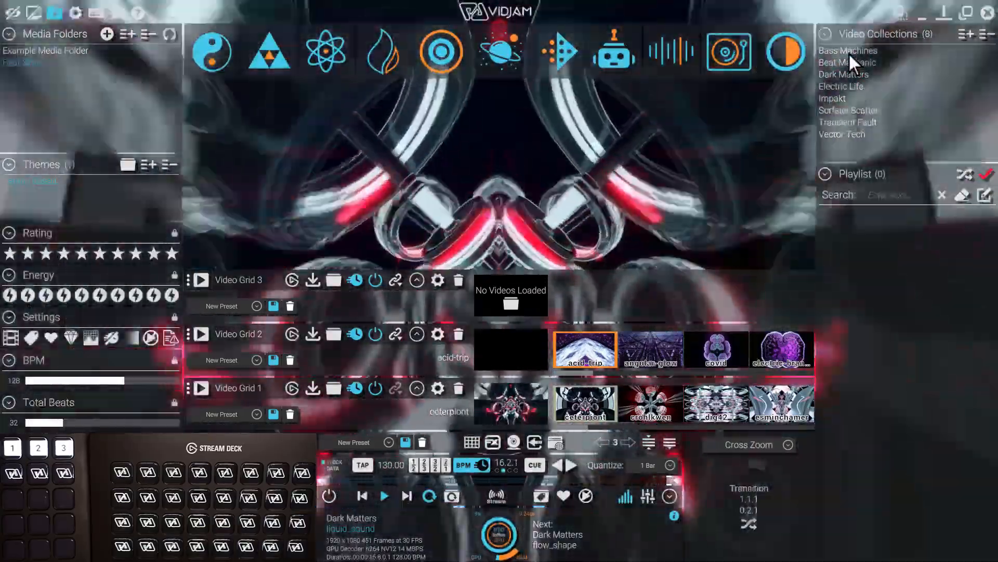
{"action": "left_click", "coordinate": [848, 52]}
{"action": "left_click", "coordinate": [312, 280]}
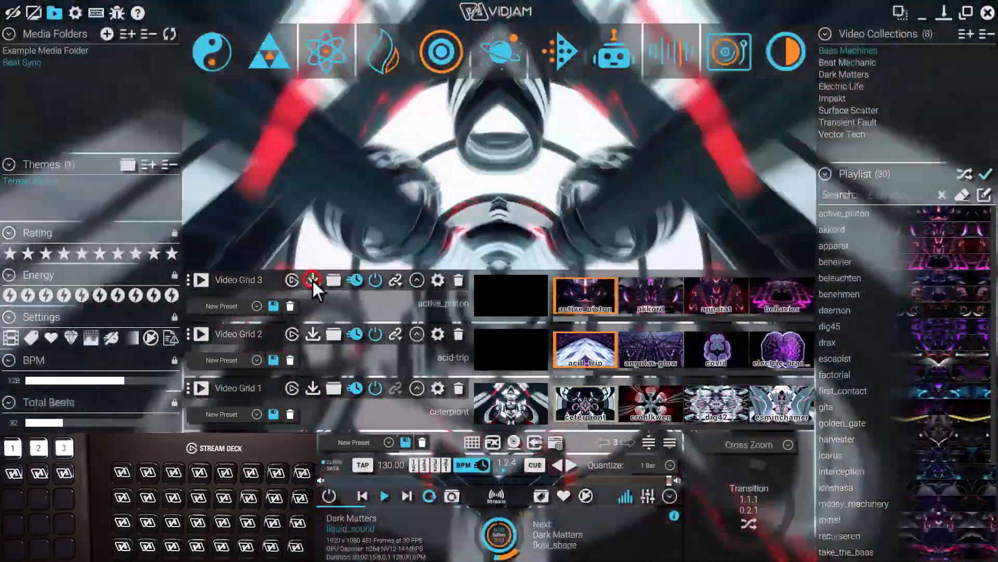